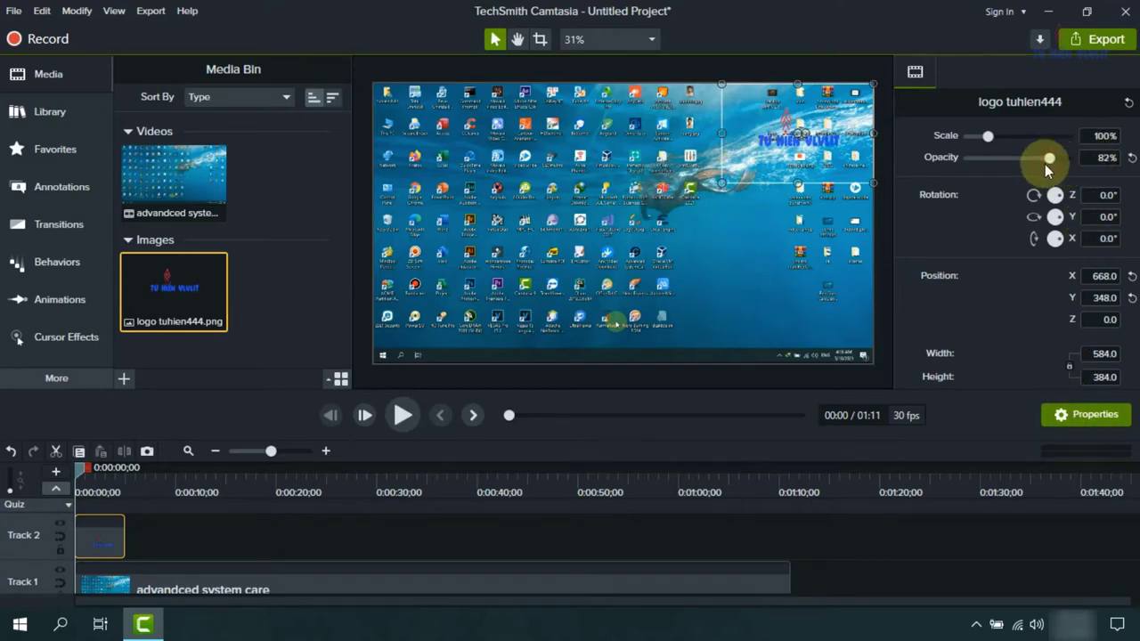
Step: Set the logo's opacity to 50% and shrink it to about 58% scale in the upper-right corner of the picture
left_click_drag(1033, 166, 1019, 169)
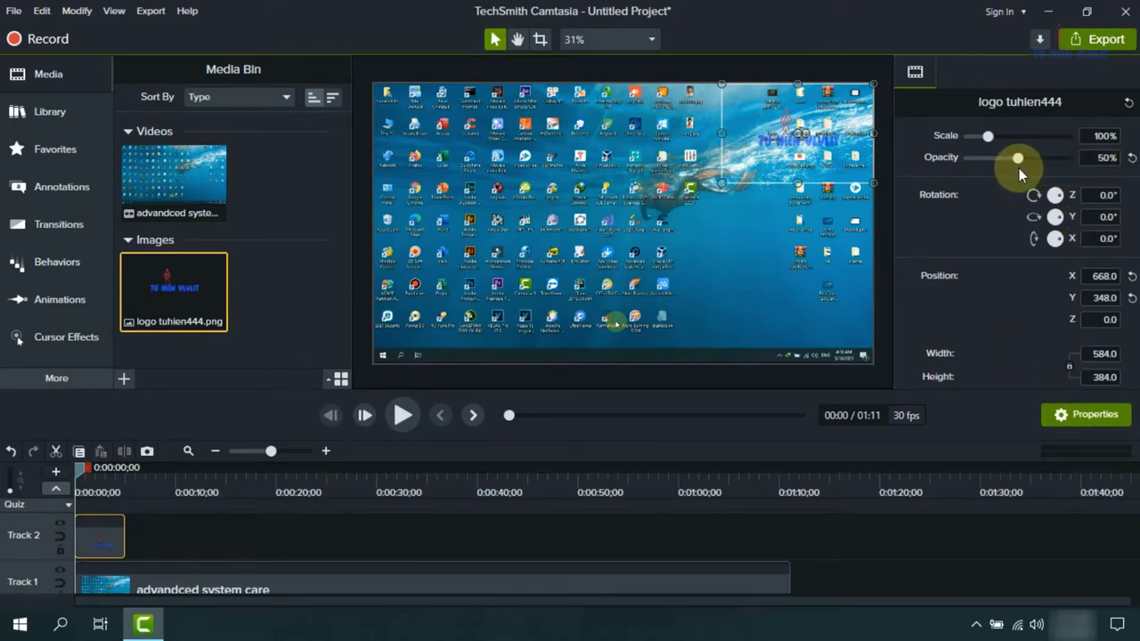
left_click(1105, 159)
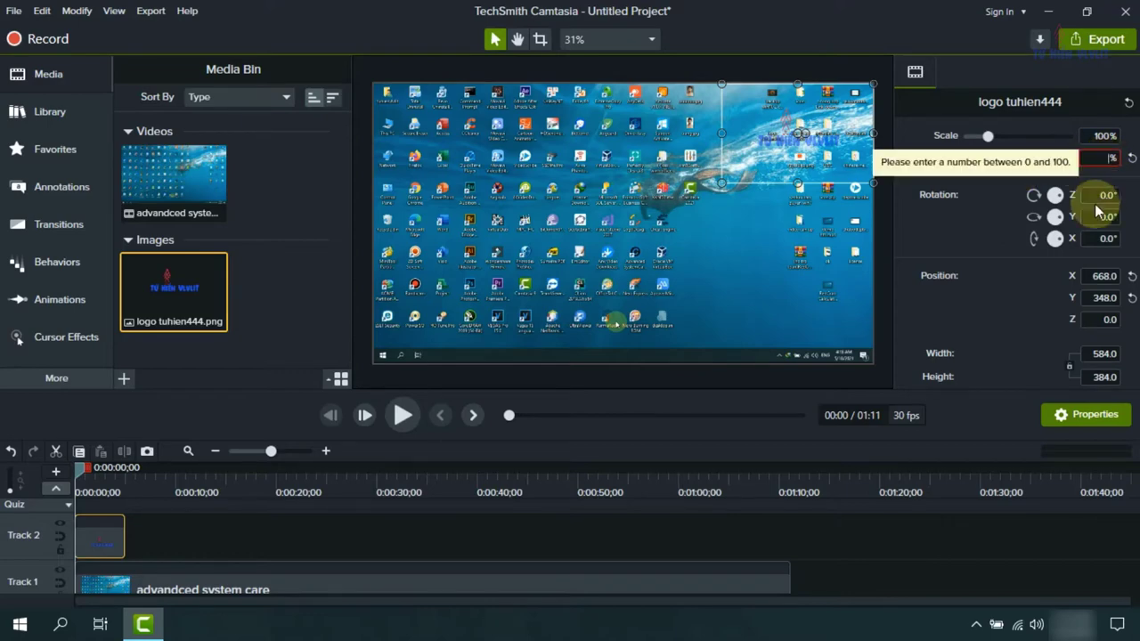
left_click_drag(721, 183, 784, 141)
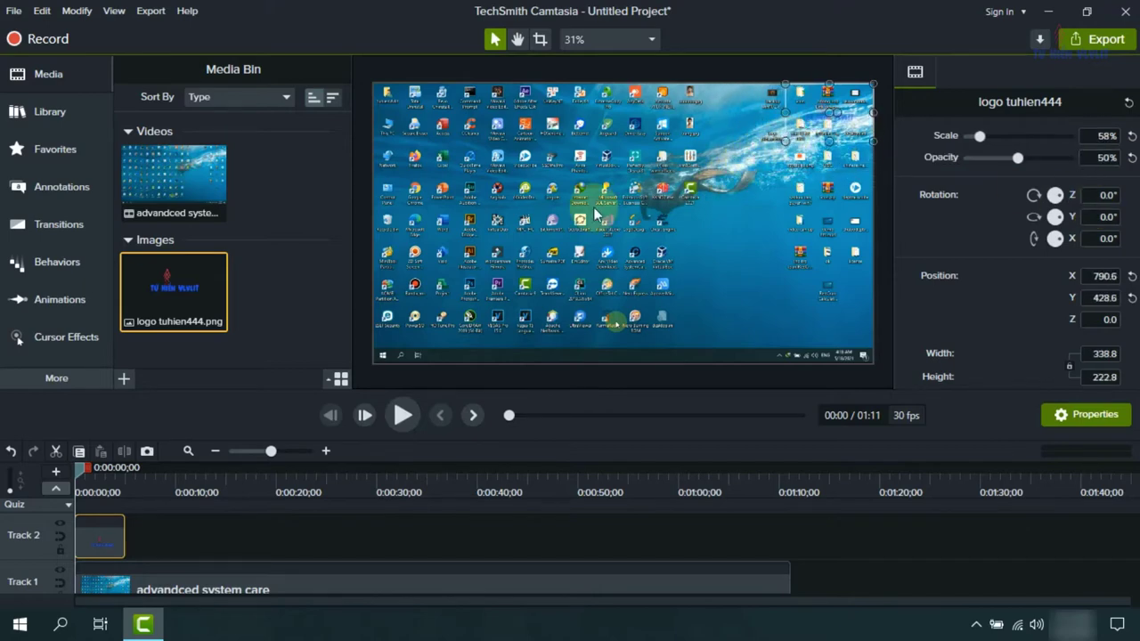
Step: Add a Blur annotation on a new track at the timeline start and fit it over the clock in the recorded taskbar
left_click(57, 186)
left_click(252, 72)
mouse_move(101, 145)
left_mouse_down()
mouse_move(158, 501)
mouse_move(183, 540)
mouse_move(84, 531)
left_mouse_up()
left_click_drag(636, 217, 828, 351)
left_click(829, 359)
left_click(832, 357)
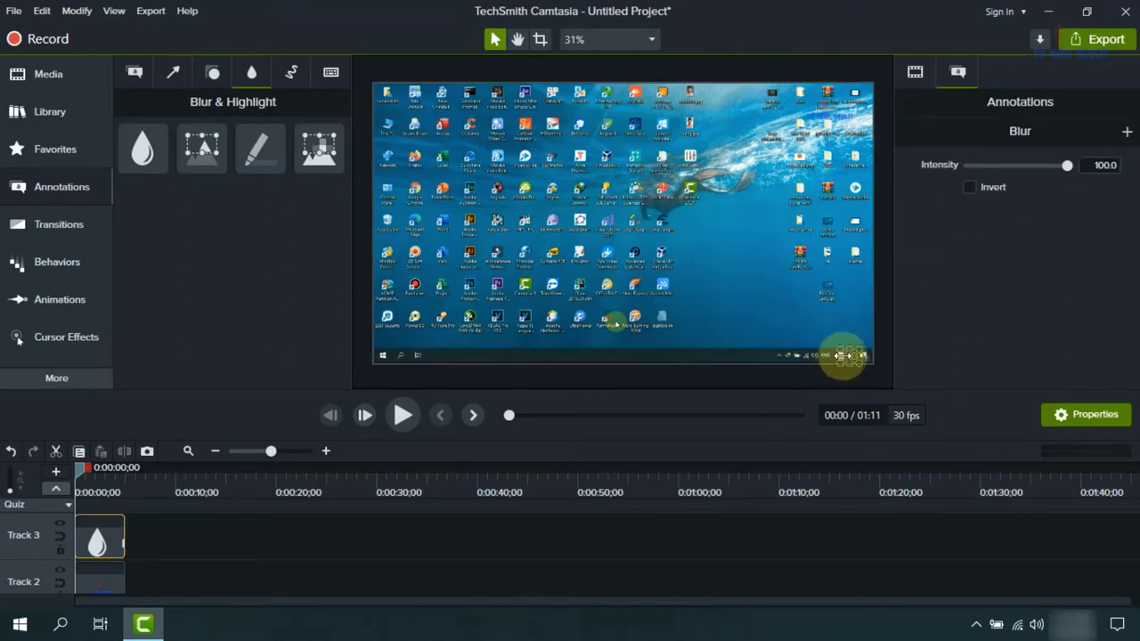
left_click(851, 349)
left_click(850, 350)
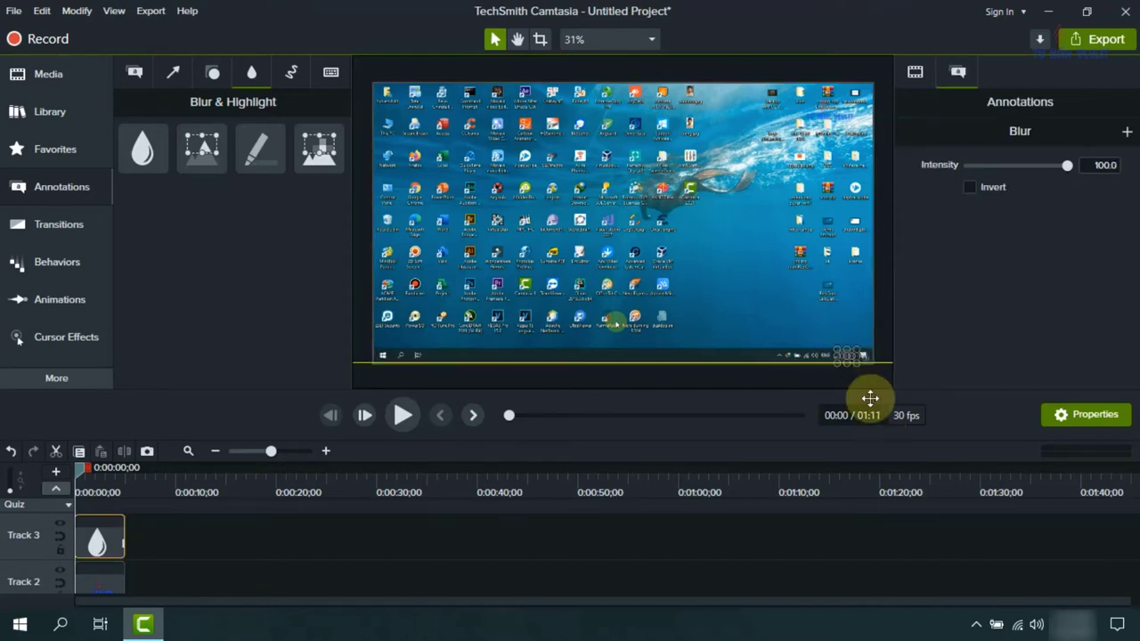
left_click(796, 300)
left_click(846, 361)
left_click(846, 360)
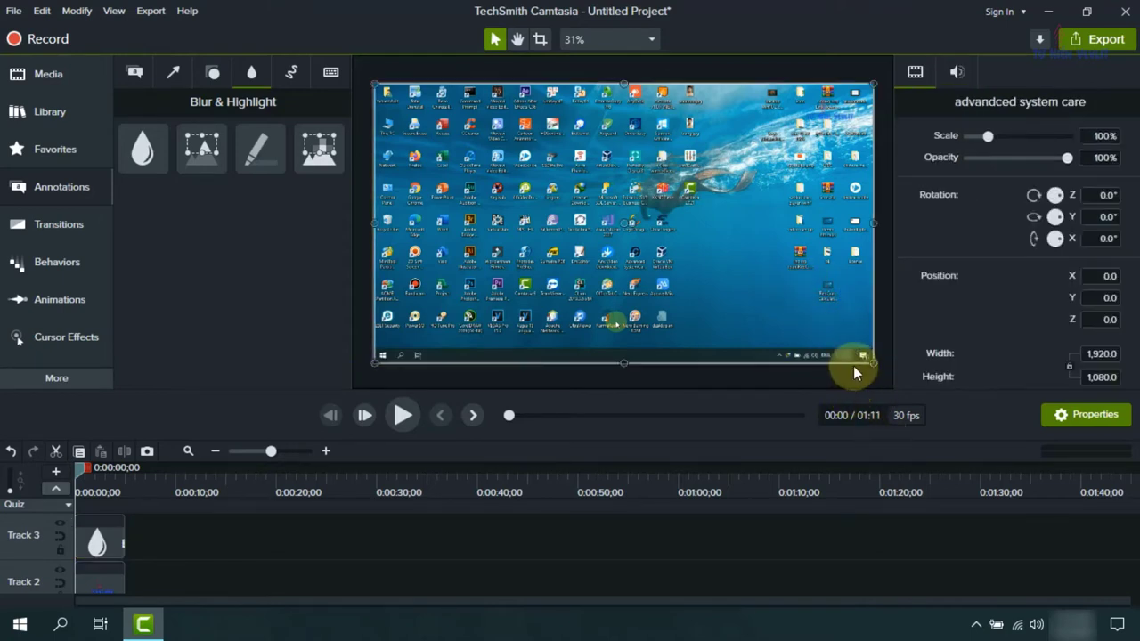
Step: Extend the logo and blur clips to the end of the advandced system care video
scroll(837, 539, "down", 2)
left_click_drag(125, 524, 790, 544)
scroll(250, 545, "up", 1)
left_click_drag(123, 540, 794, 481)
scroll(577, 557, "down", 1)
Step: Separate the audio from the advandced system care video and delete the audio clip
right_click(309, 579)
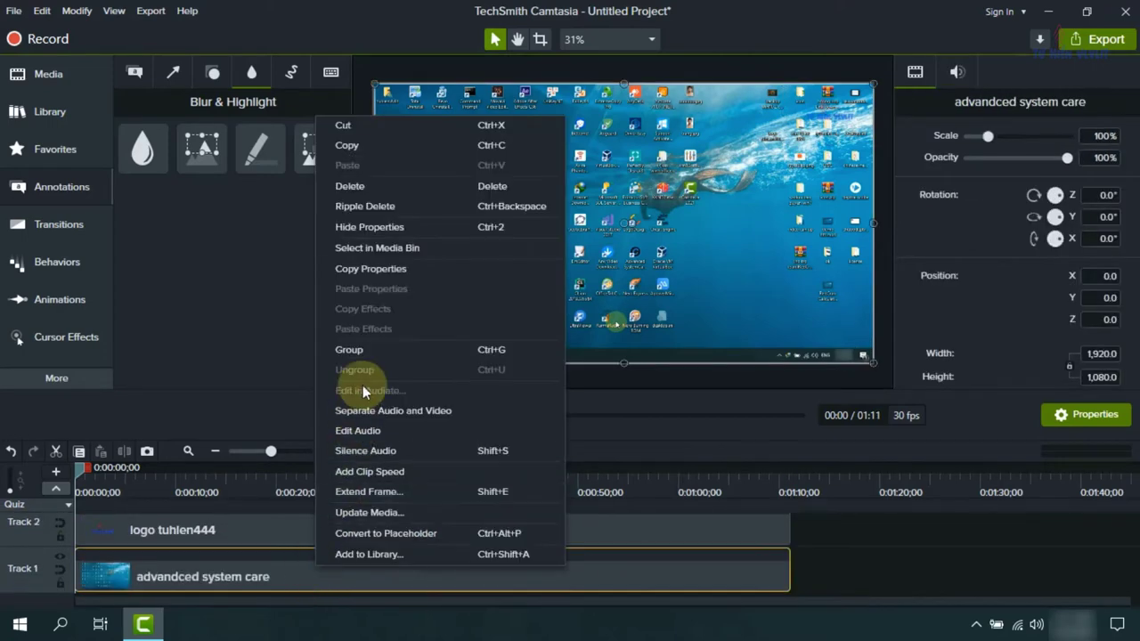
left_click(397, 411)
scroll(345, 584, "up", 2)
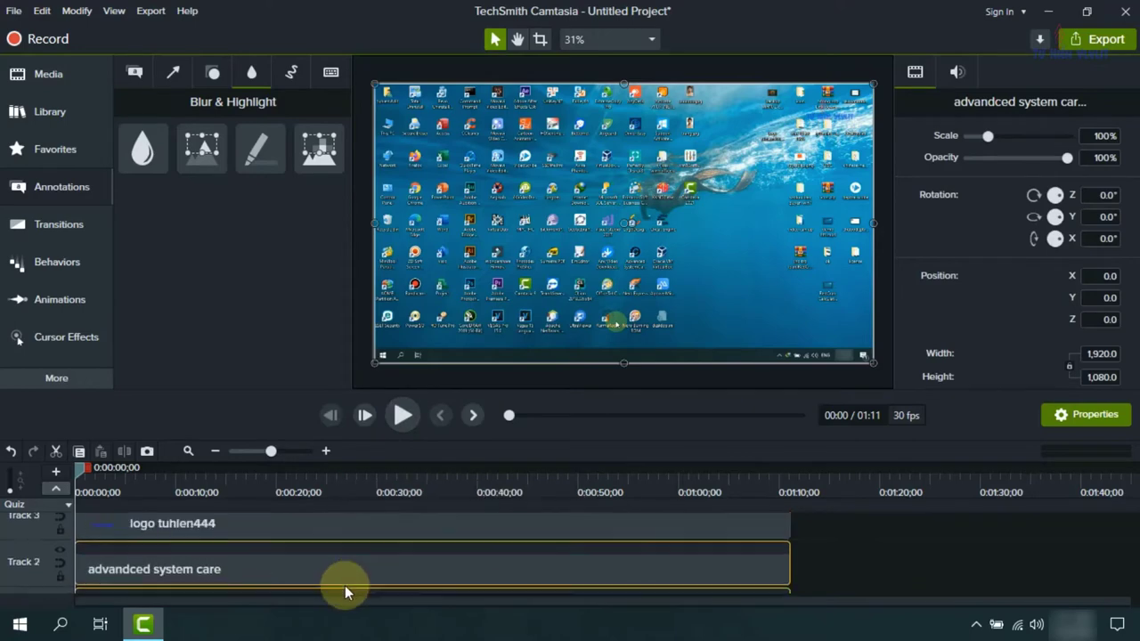
scroll(351, 577, "down", 2)
scroll(351, 577, "up", 1)
left_click(270, 565)
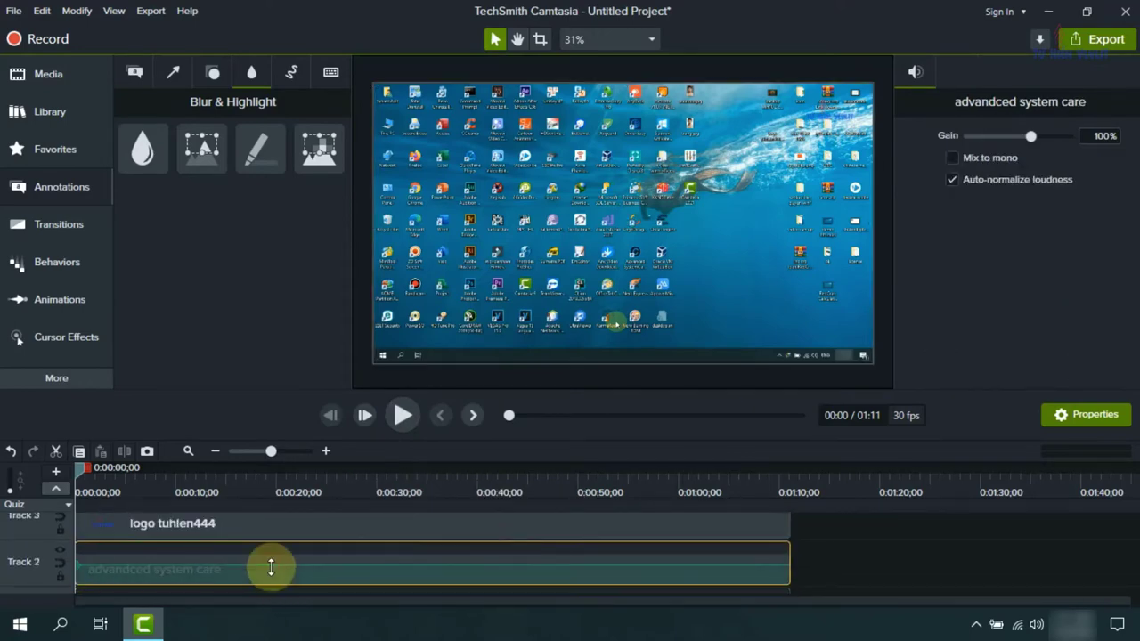
left_click_drag(288, 565, 295, 544)
right_click(296, 573)
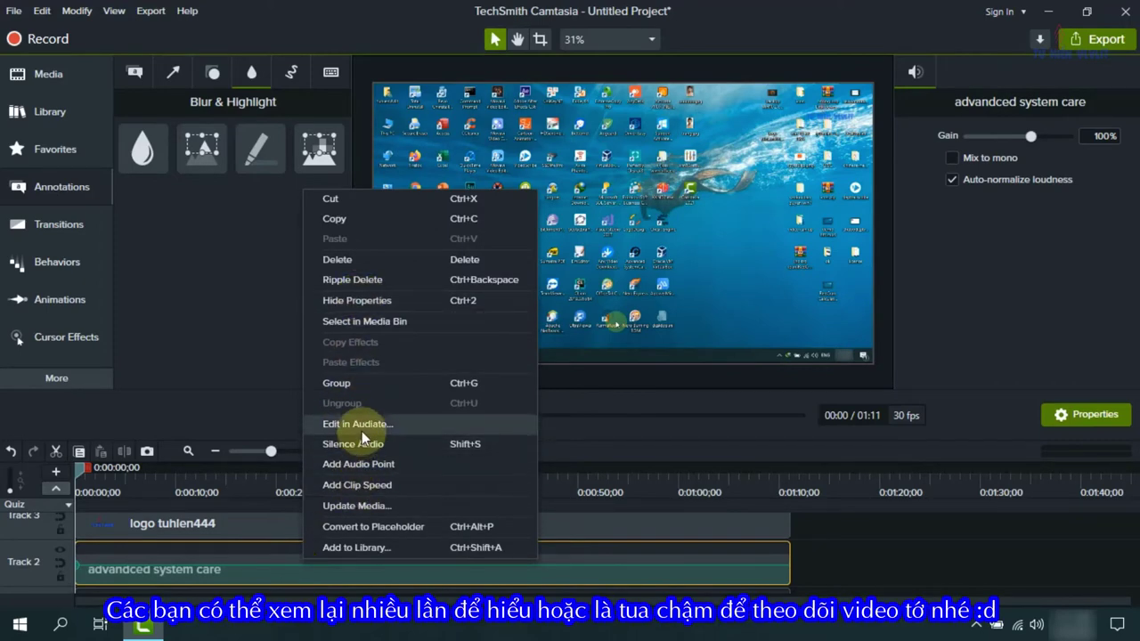
left_click(339, 259)
mouse_move(378, 524)
left_mouse_down()
mouse_move(356, 558)
mouse_move(335, 521)
mouse_move(330, 555)
left_mouse_up()
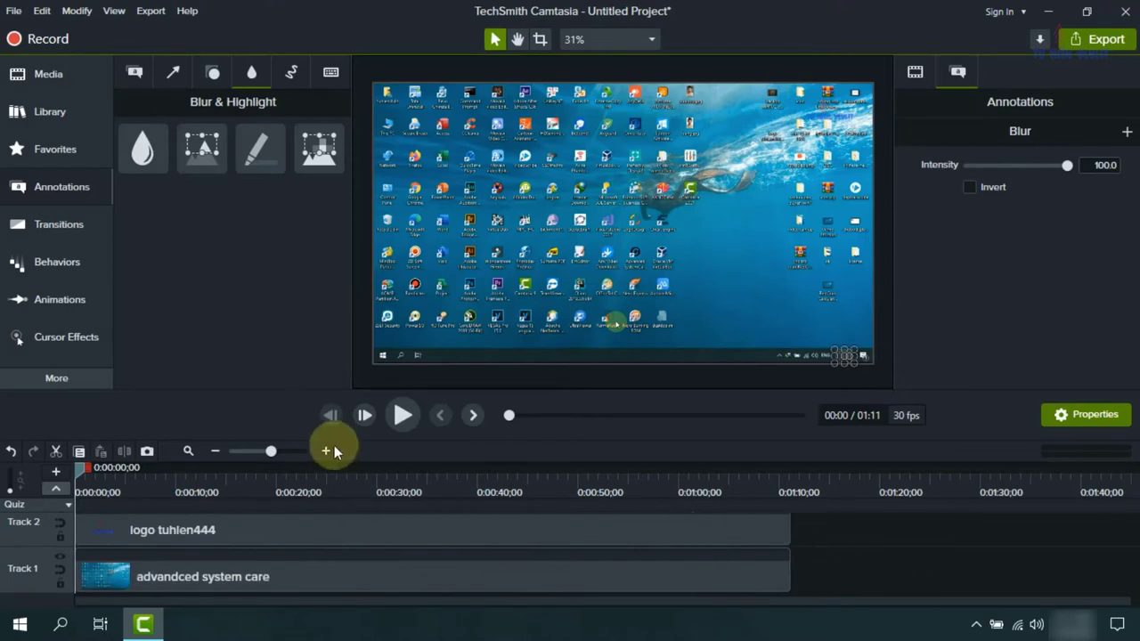
Step: Hide the clip properties and start a local file export with the MP4 only (up to 1080p) preset
left_click(1071, 414)
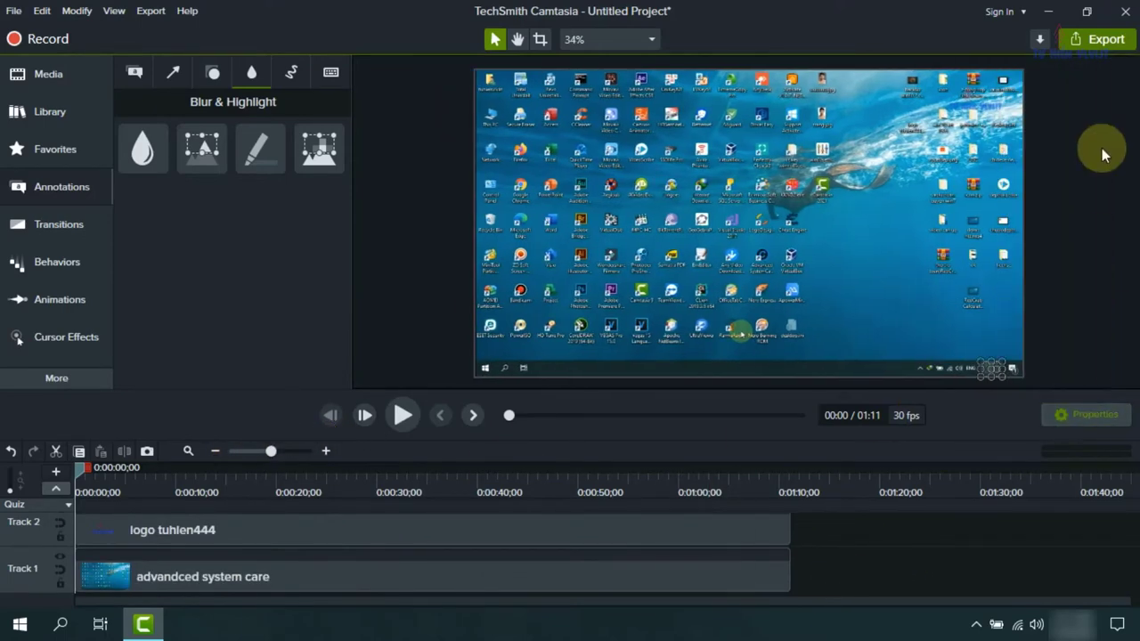
left_click(1097, 39)
left_click(1027, 71)
left_click(624, 160)
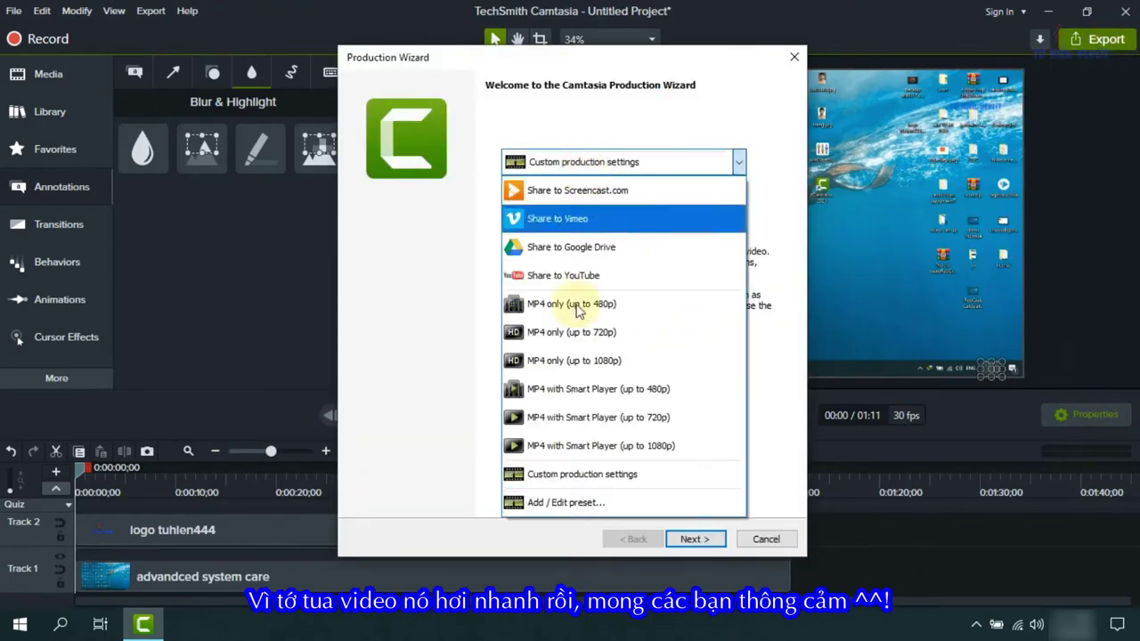
left_click(586, 359)
left_click(686, 538)
Step: Render the video to the Desktop as demo video.mp4 and finish the production wizard
left_click(754, 204)
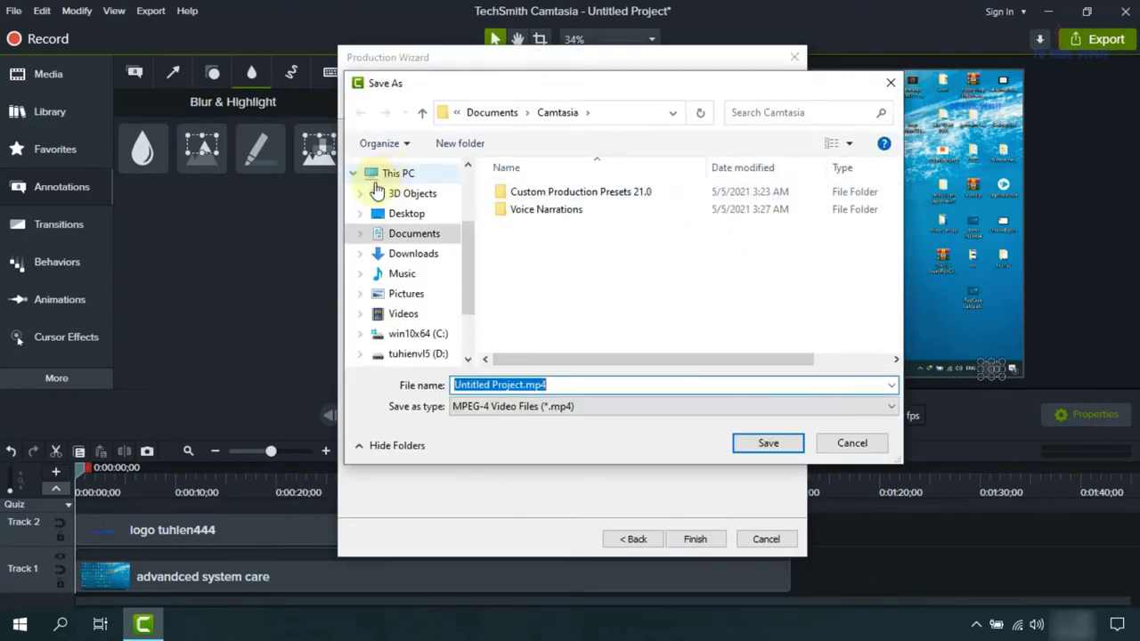
left_click(378, 213)
left_click(769, 443)
left_click_drag(427, 166, 228, 176)
type("demo video.mp4")
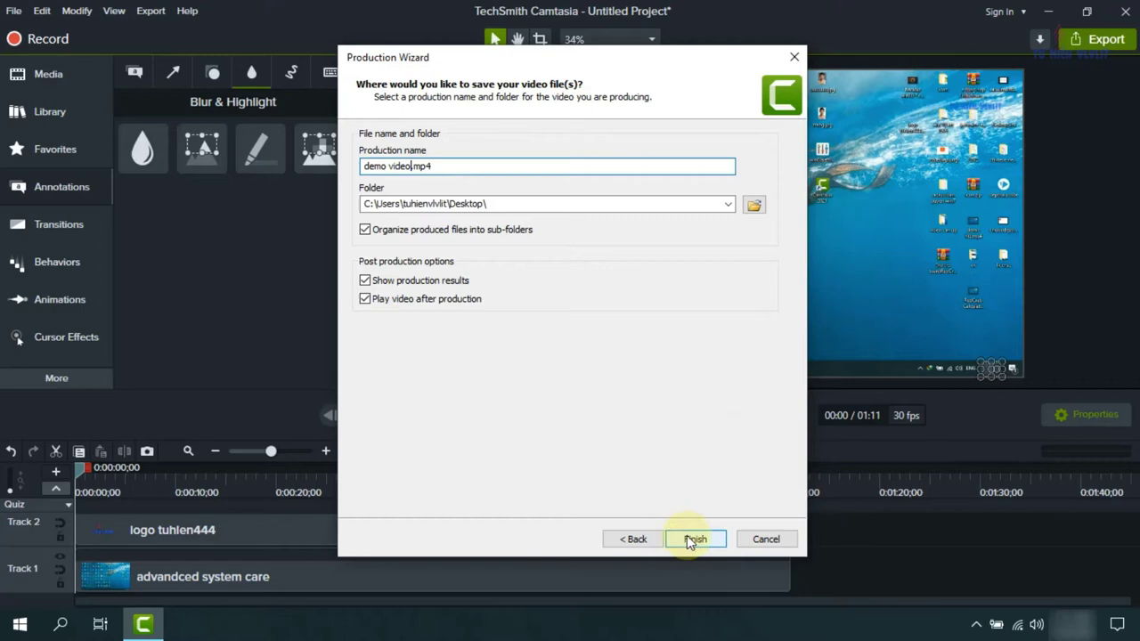
left_click(694, 539)
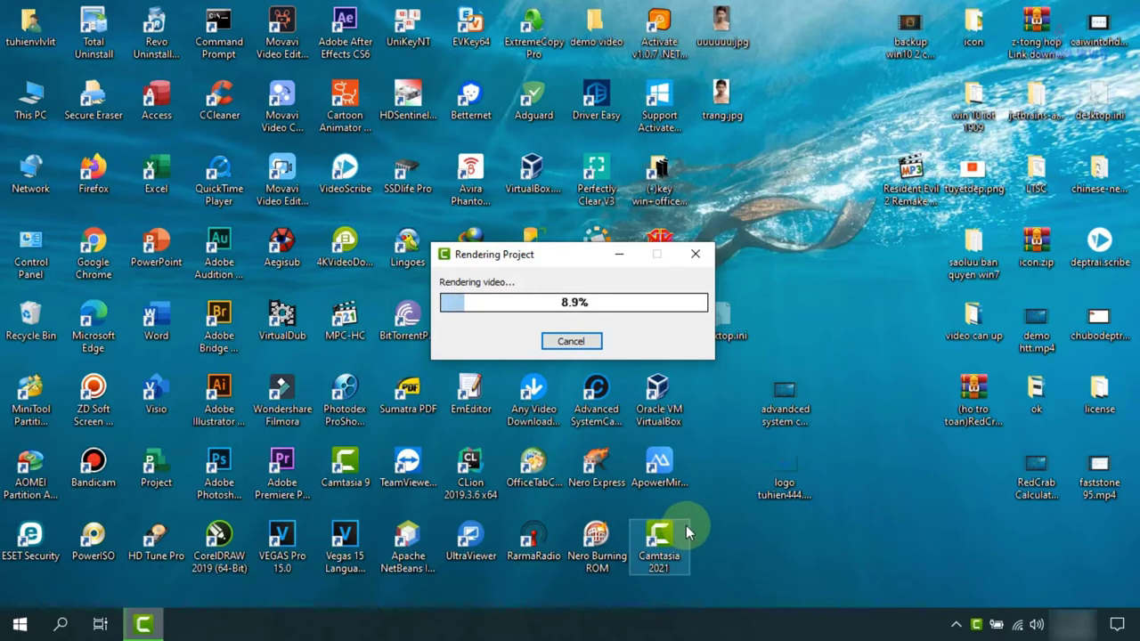
left_click(882, 634)
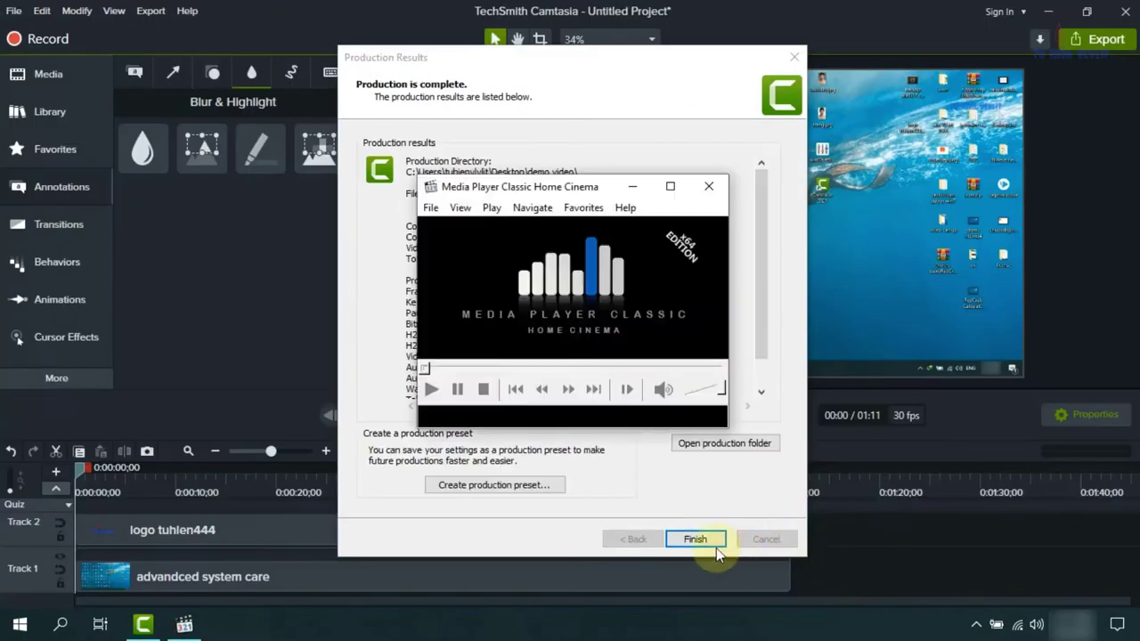
left_click(691, 539)
Step: Play the rendered demo video.mp4 in the media player to check it, and close the player
left_click(184, 623)
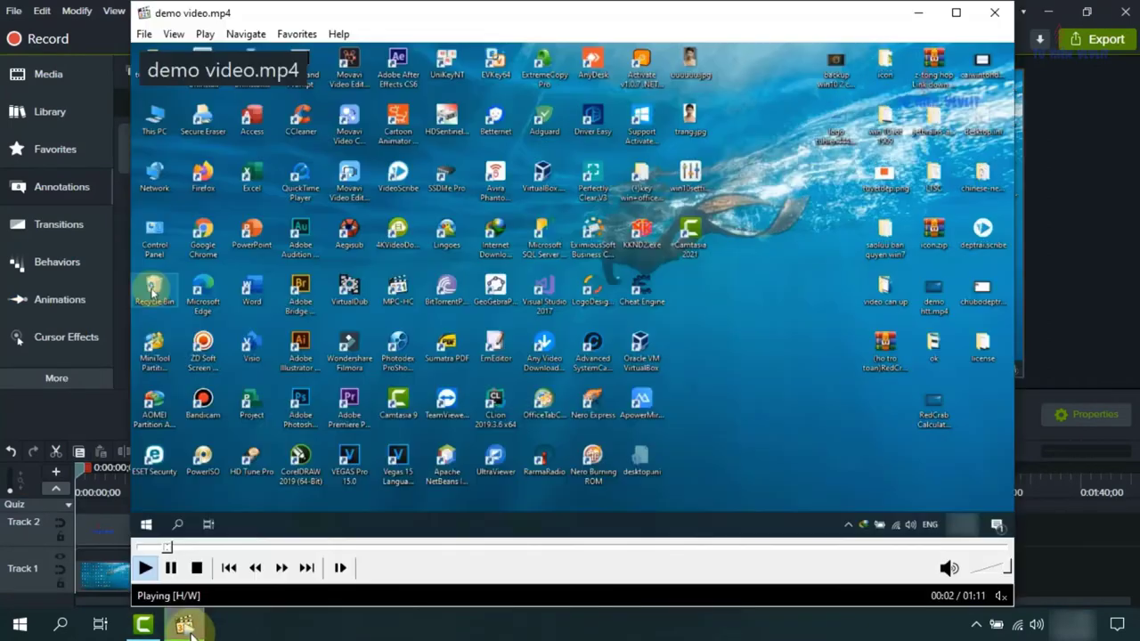
left_click(174, 568)
left_click(145, 567)
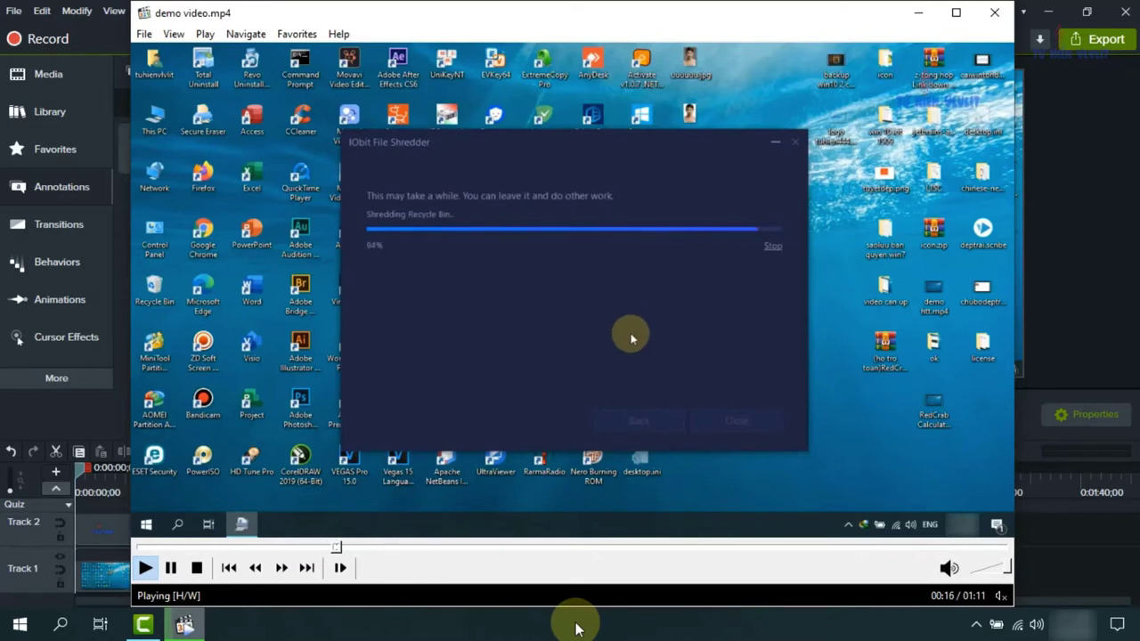
left_click(998, 15)
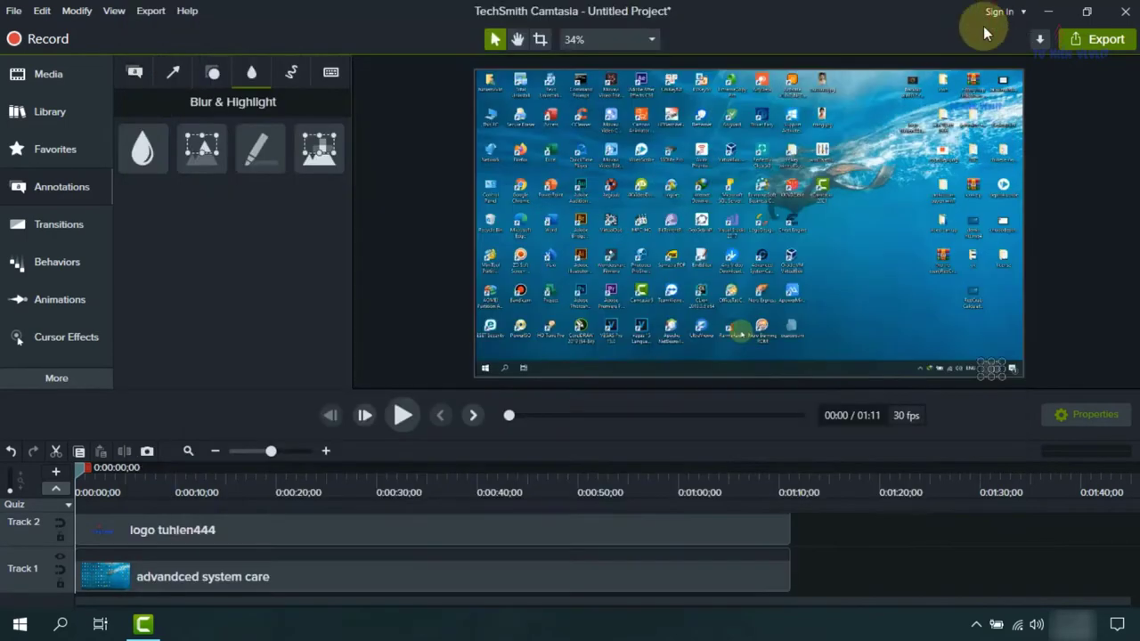
Step: Minimize the editor and move the demo video folder on the desktop directly above the advandced system care file
left_click(1048, 11)
left_click_drag(596, 27, 789, 323)
left_click(784, 396)
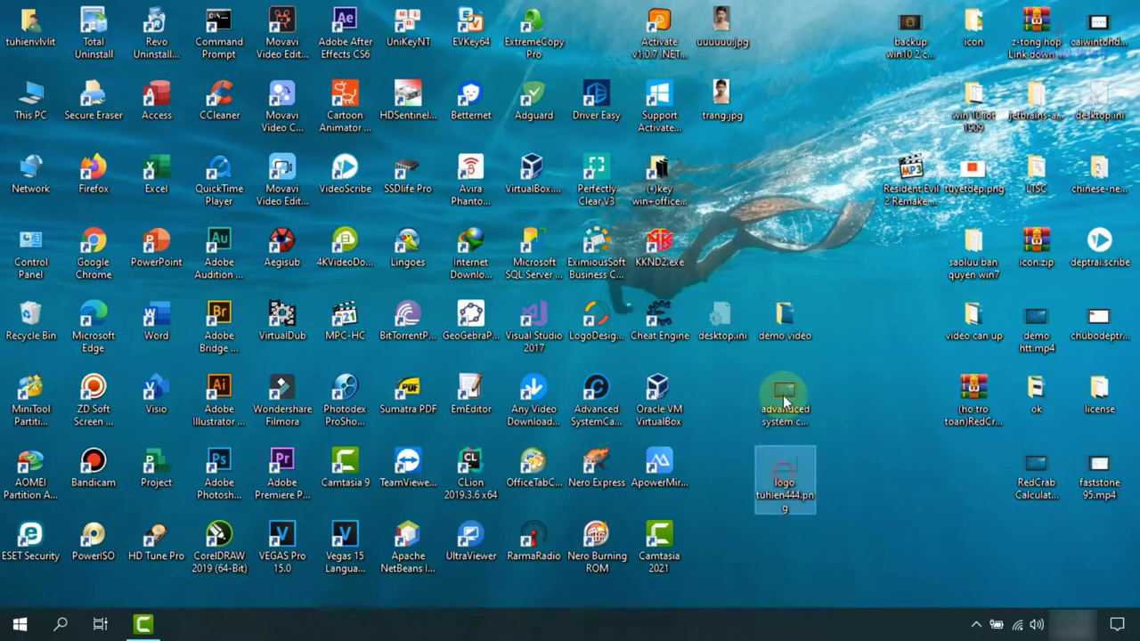
left_click(143, 624)
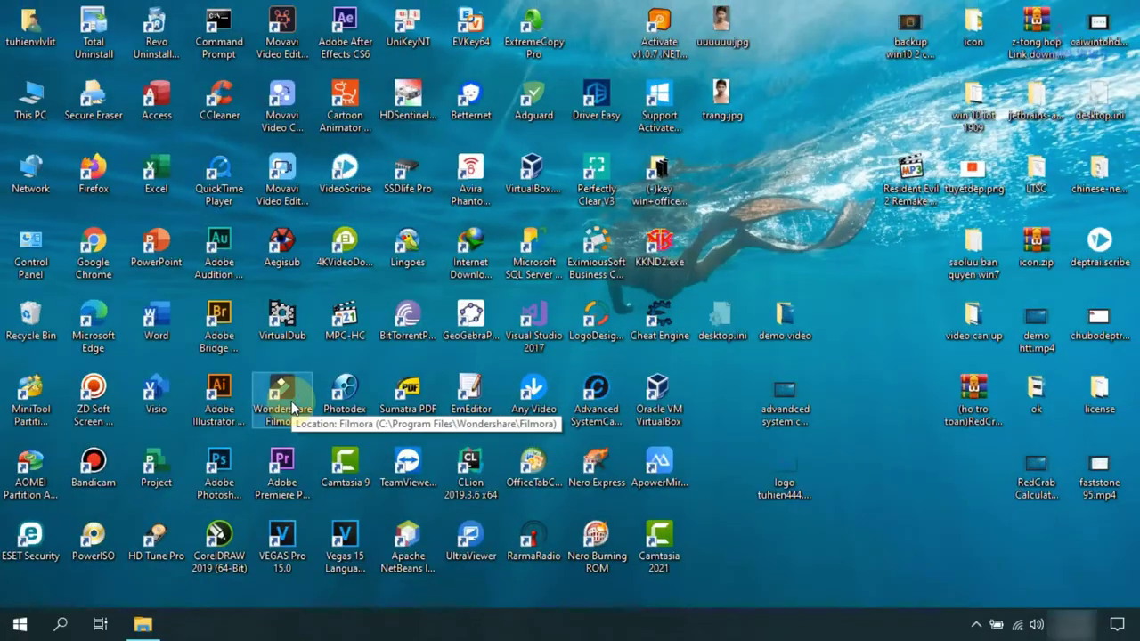
Step: Launch Wondershare Filmora in Full Feature Mode with the 16:9 (Widescreen) aspect ratio and dismiss the Message Center
double_click(282, 396)
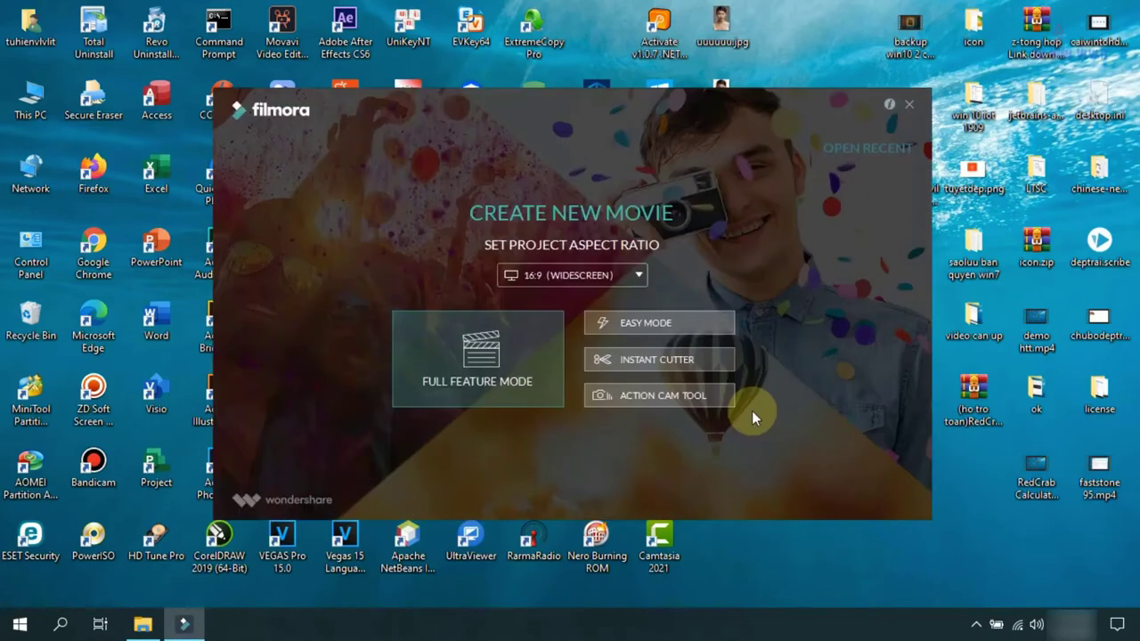
left_click(639, 274)
left_click(570, 295)
left_click(552, 333)
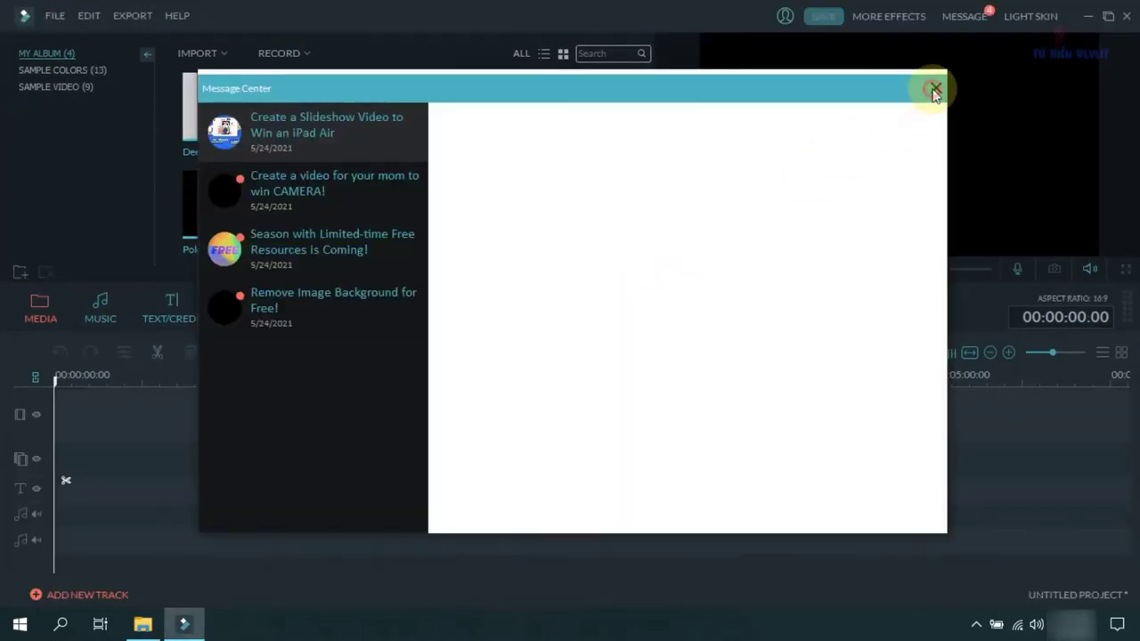
left_click(933, 86)
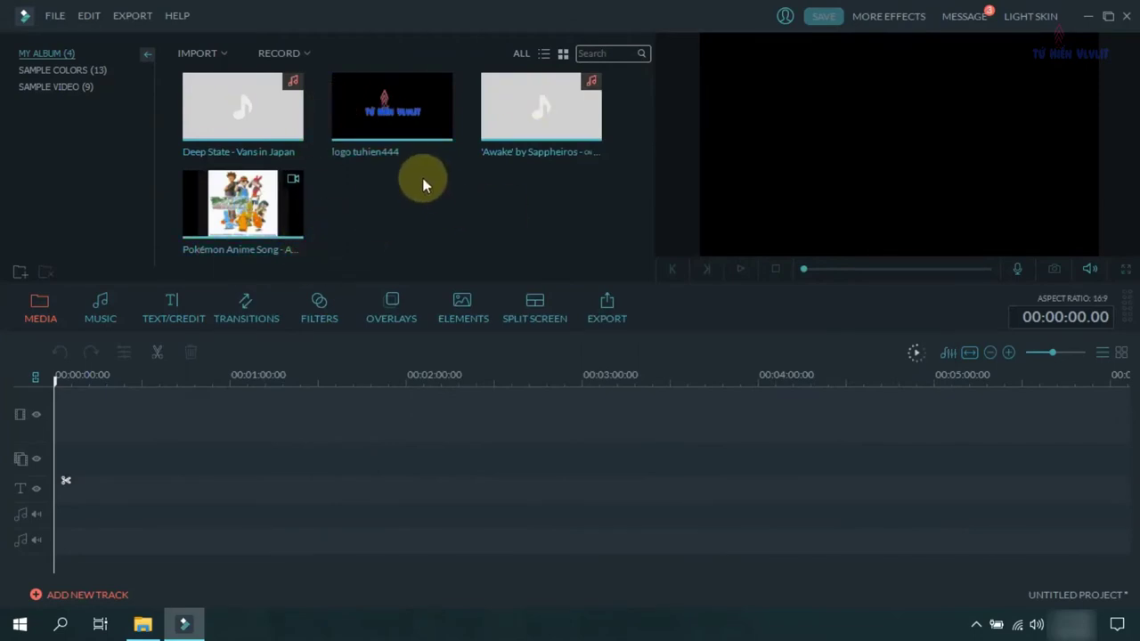
Step: Delete all four old media items from My Album
left_click(411, 131)
key("Delete")
left_click(534, 107)
key("Delete")
left_click(386, 119)
key("Delete")
left_click(258, 127)
key("Delete")
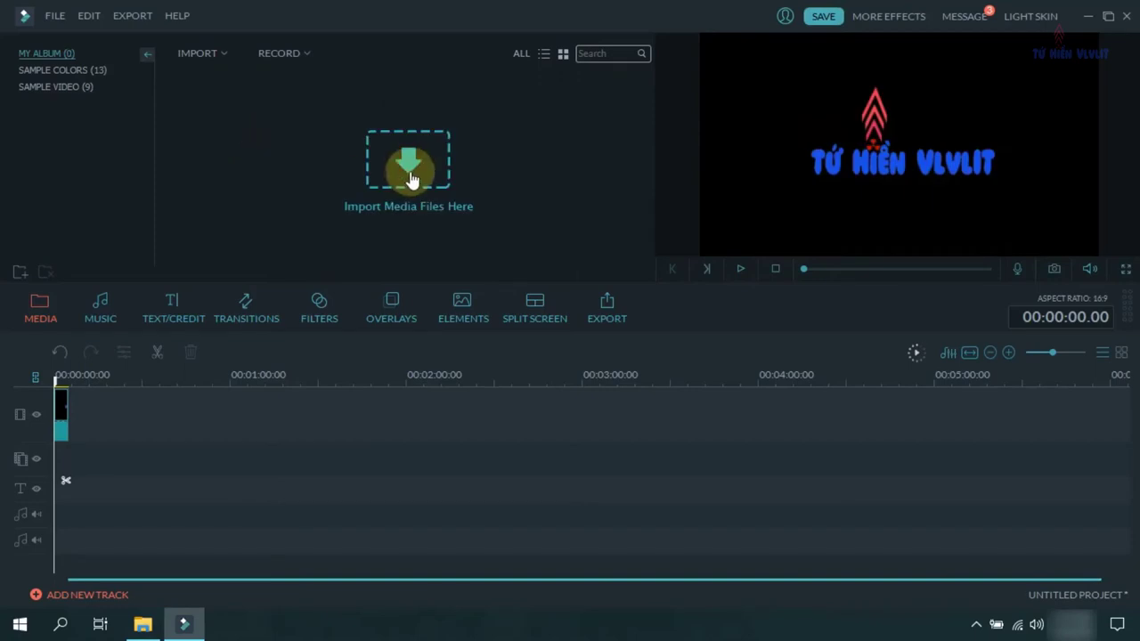
Step: Remove the leftover logo clip from the start of the timeline
left_click(411, 181)
left_click(559, 380)
left_click(62, 424)
key("Delete")
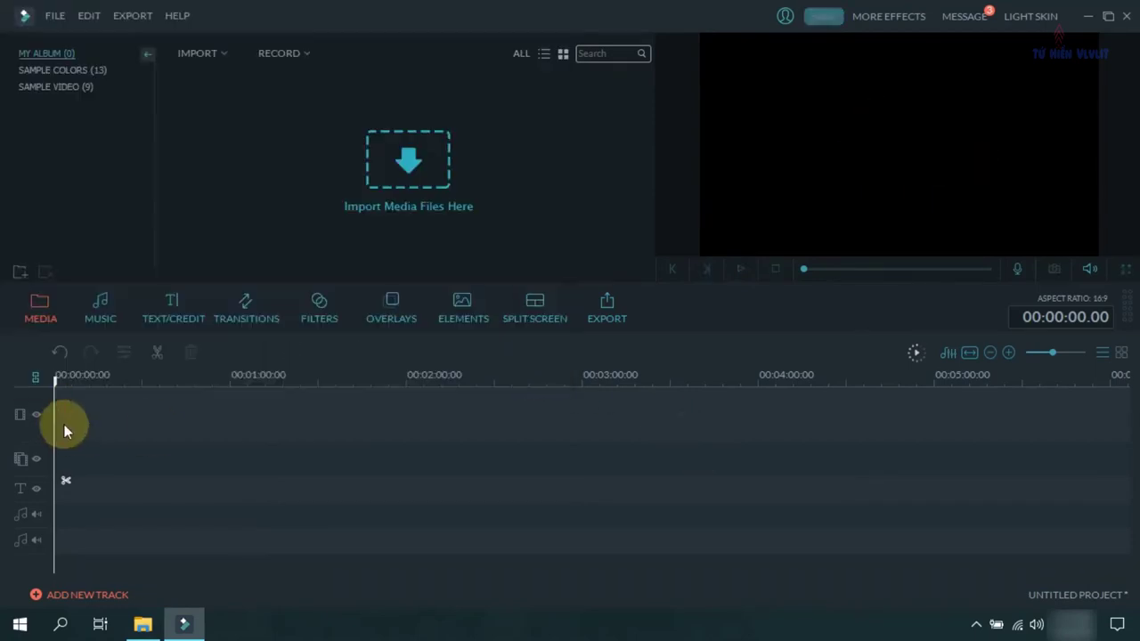
Step: Import logo tuhien444.png and advandced system care.mp4 from the Desktop into the album
left_click(408, 165)
scroll(264, 276, "down", 5)
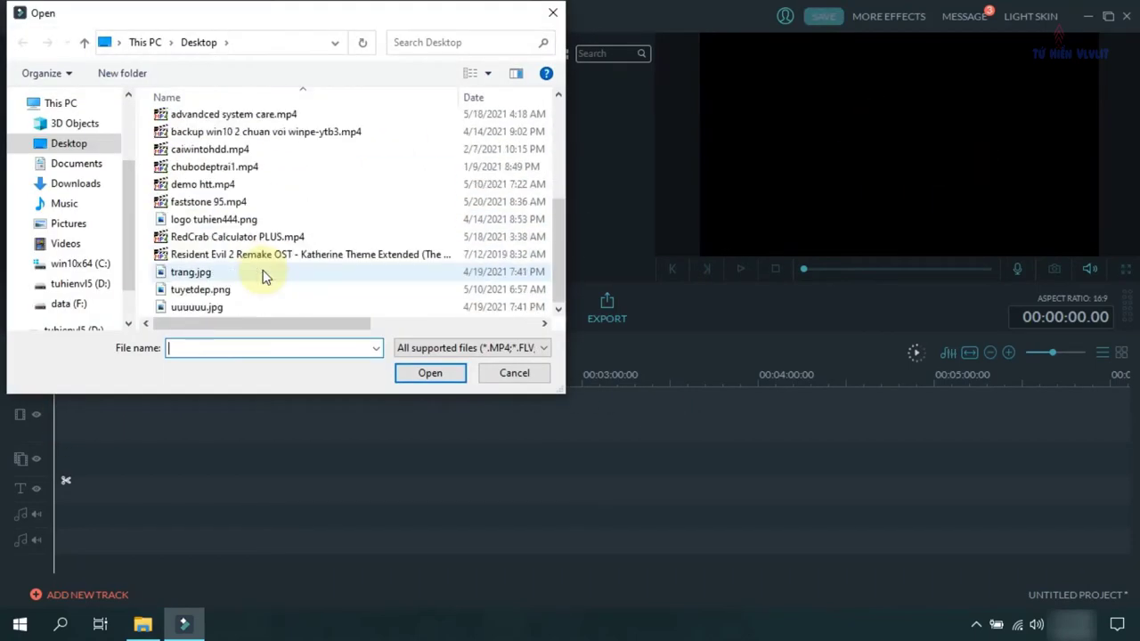
left_click(214, 219)
left_click(233, 114)
left_click(430, 372)
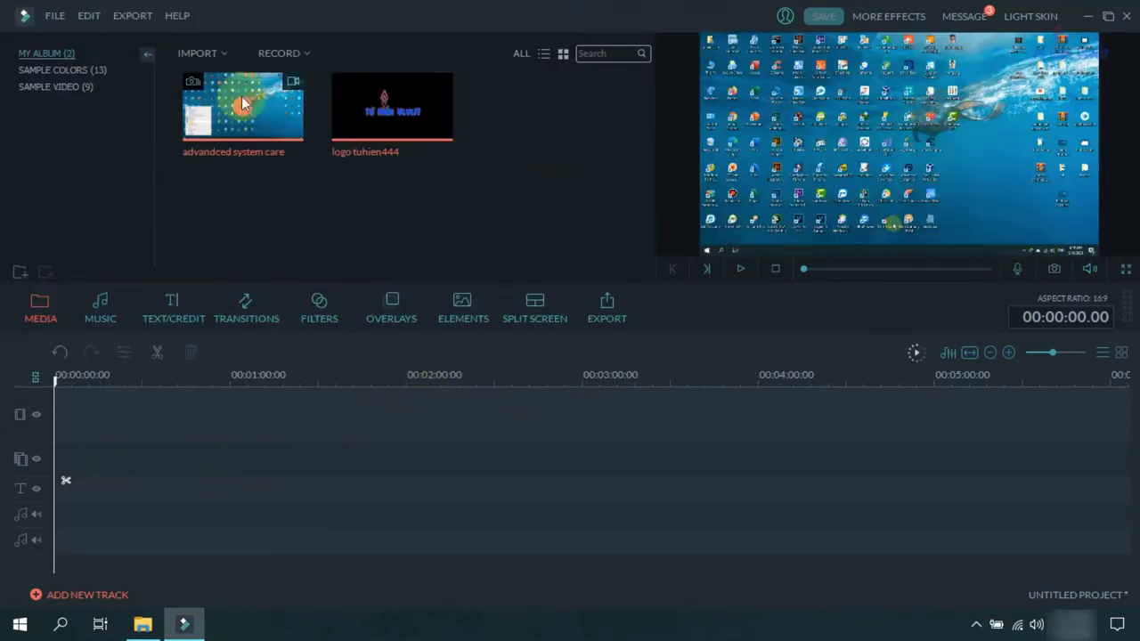
Step: Place the advandced system care video on the main video track and the logo on the overlay track below, both at the start
left_click_drag(210, 103, 133, 420)
left_click(398, 123)
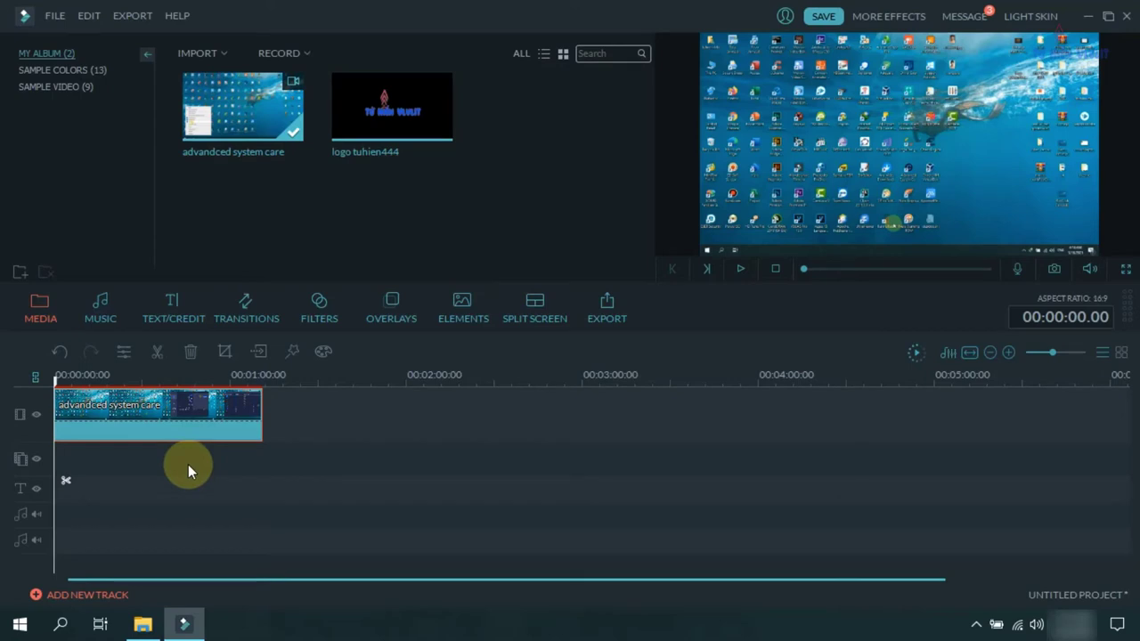
left_click_drag(360, 107, 69, 468)
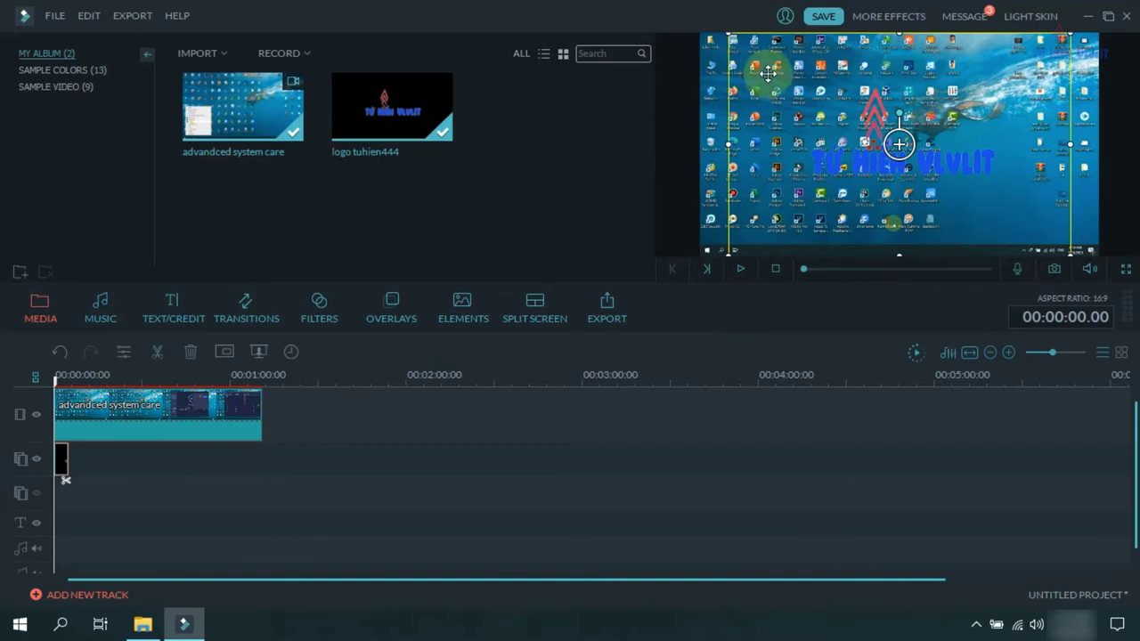
Step: Shrink the logo into the upper-right corner of the picture and extend its clip to a duration of 00:01:11:06
left_click_drag(727, 32, 1021, 84)
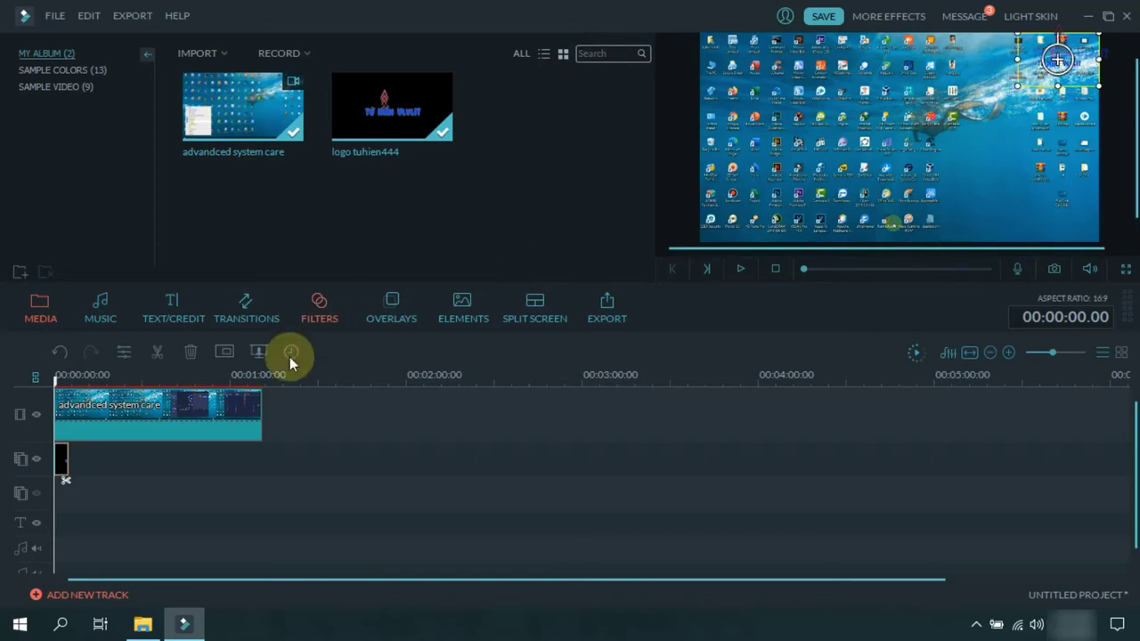
left_click_drag(68, 458, 262, 458)
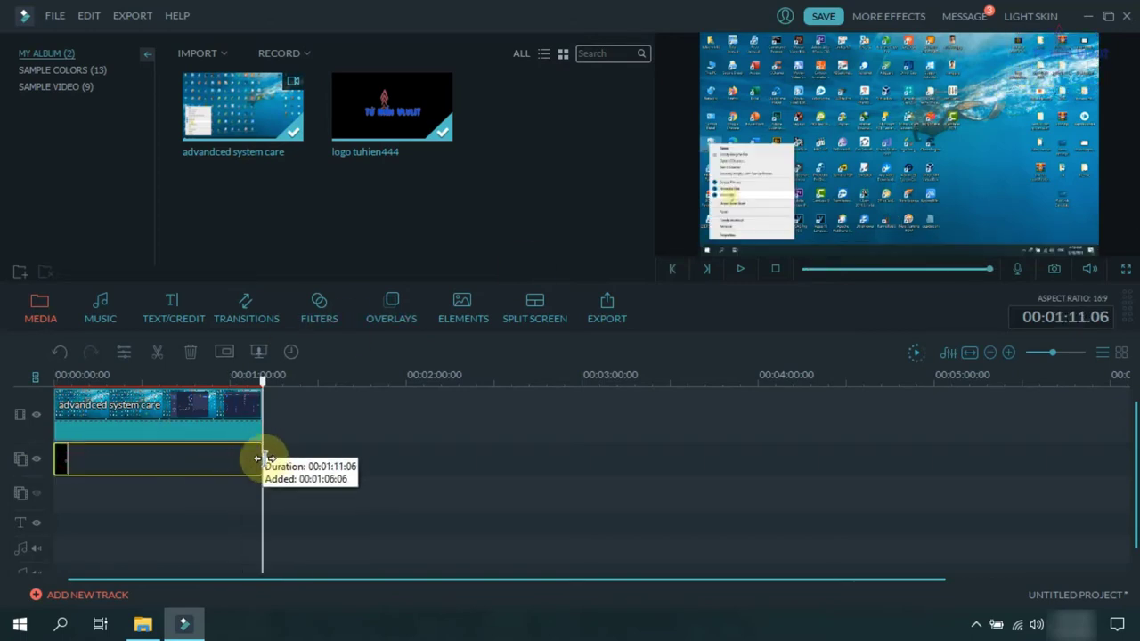
Step: Reduce the logo overlay's opacity to 50 in its advanced picture-in-picture settings, keeping the Normal blending mode
double_click(107, 463)
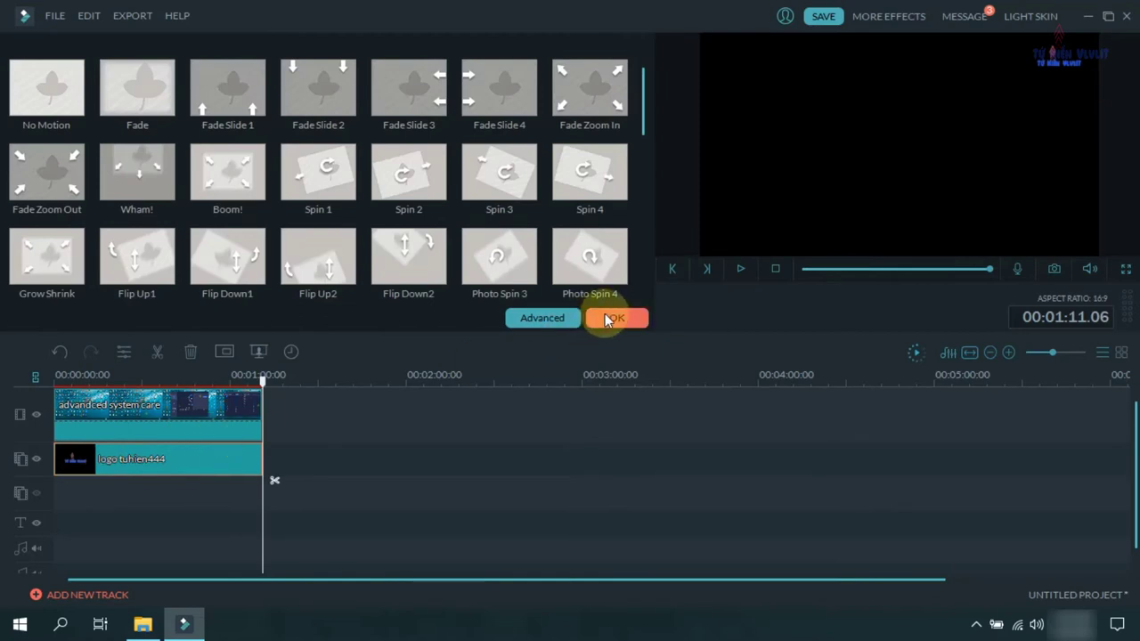
left_click(617, 318)
double_click(128, 463)
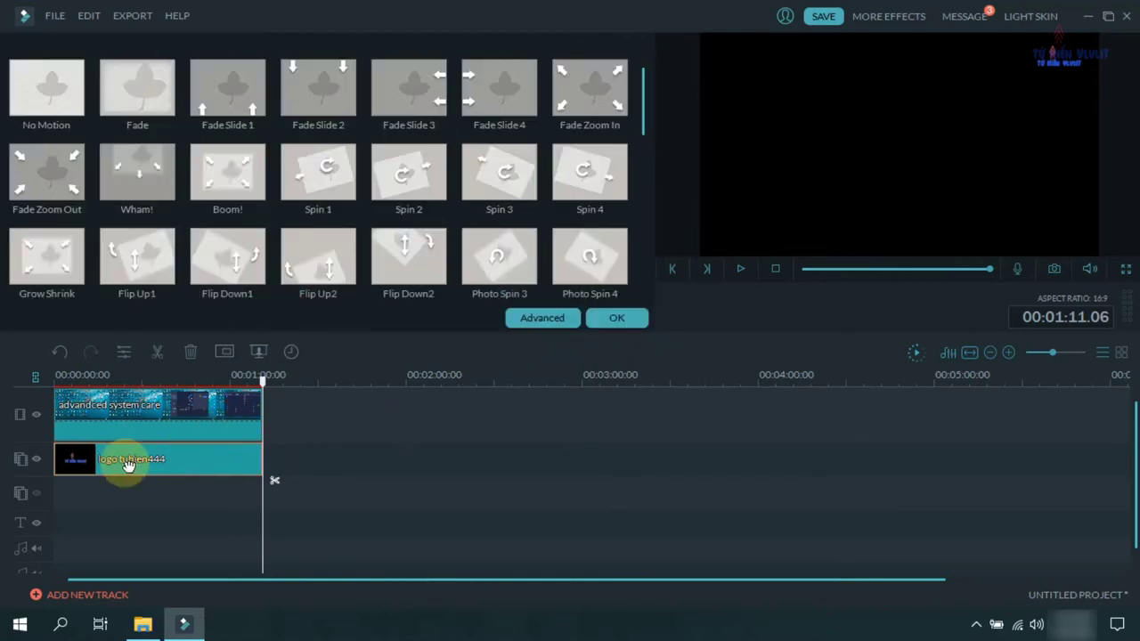
left_click(543, 325)
left_click(342, 98)
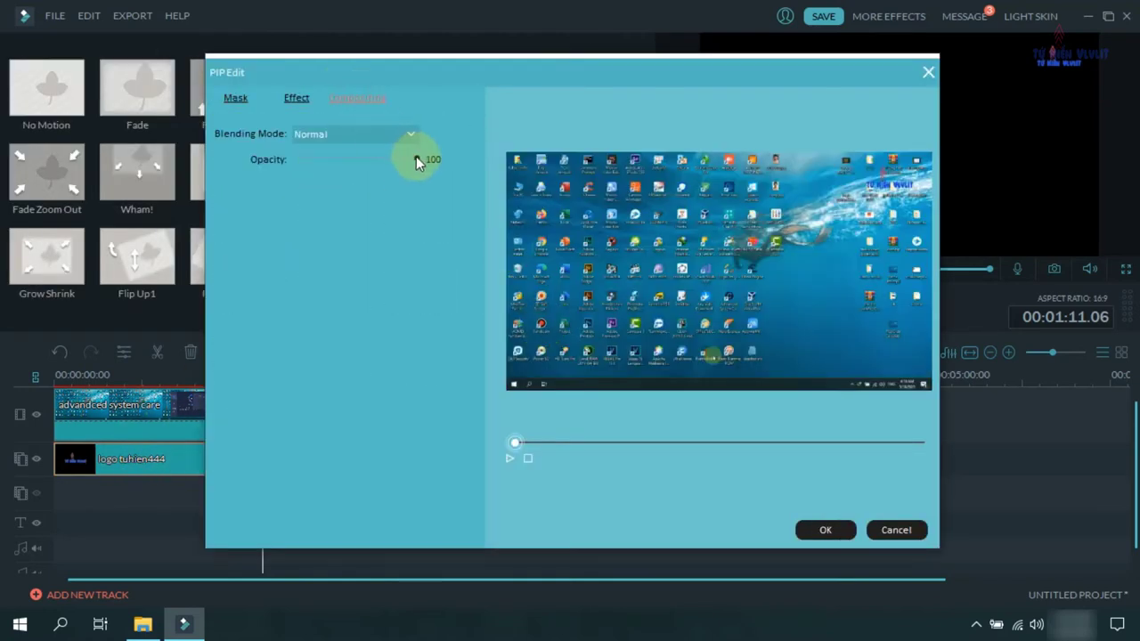
left_click_drag(416, 157, 356, 163)
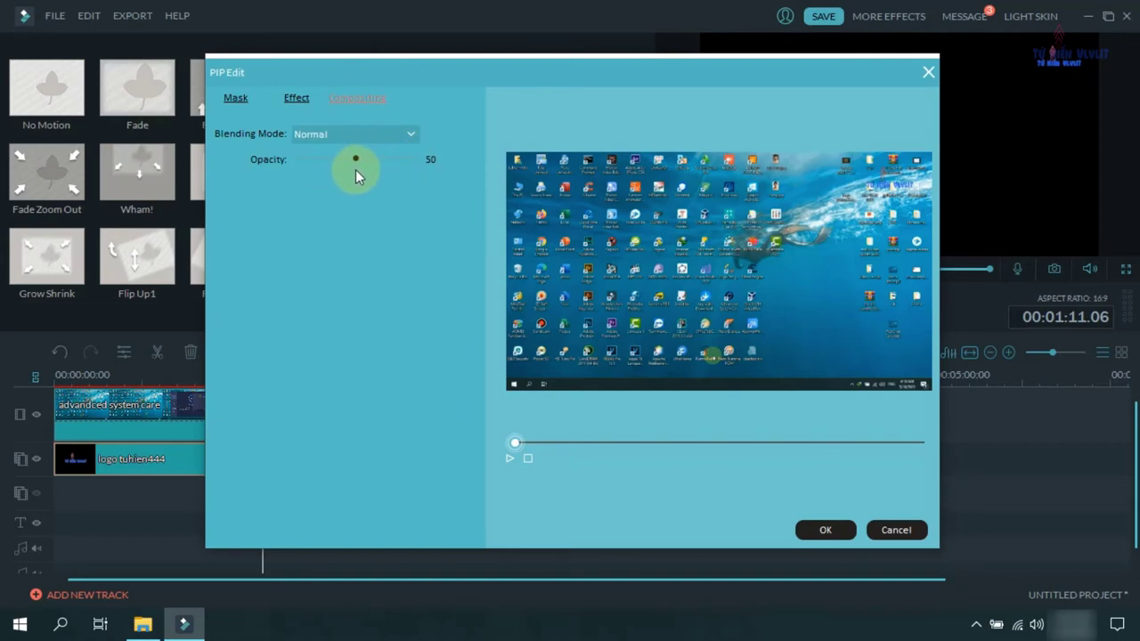
left_click(811, 530)
left_click(619, 324)
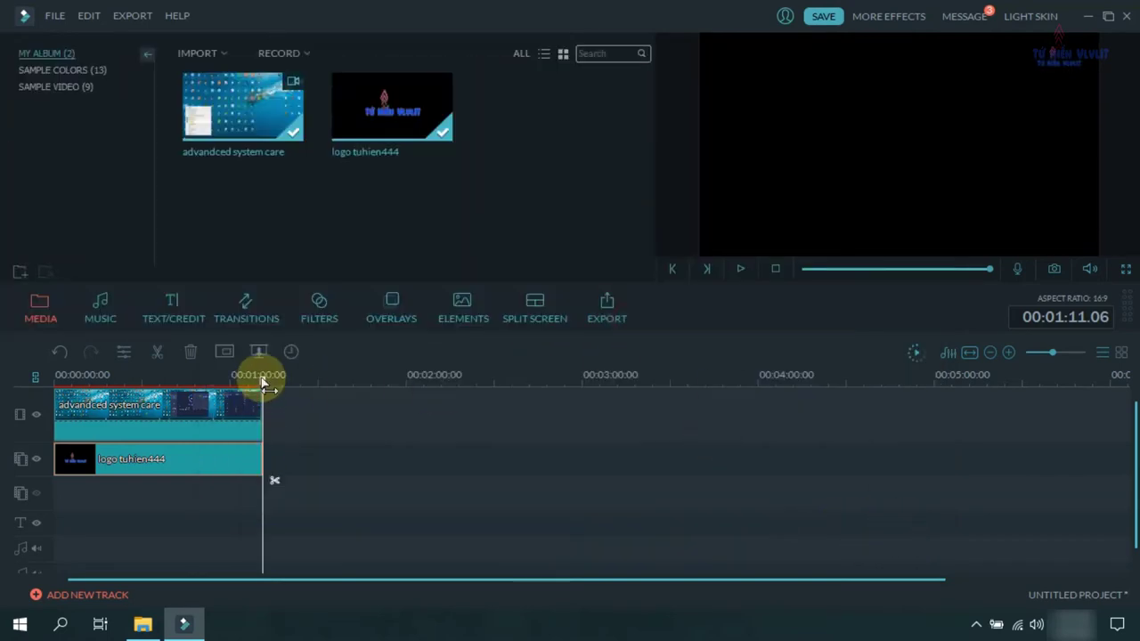
Step: Detach the audio from the advandced system care clip and delete the separated audio clip
left_click_drag(262, 380, 267, 433)
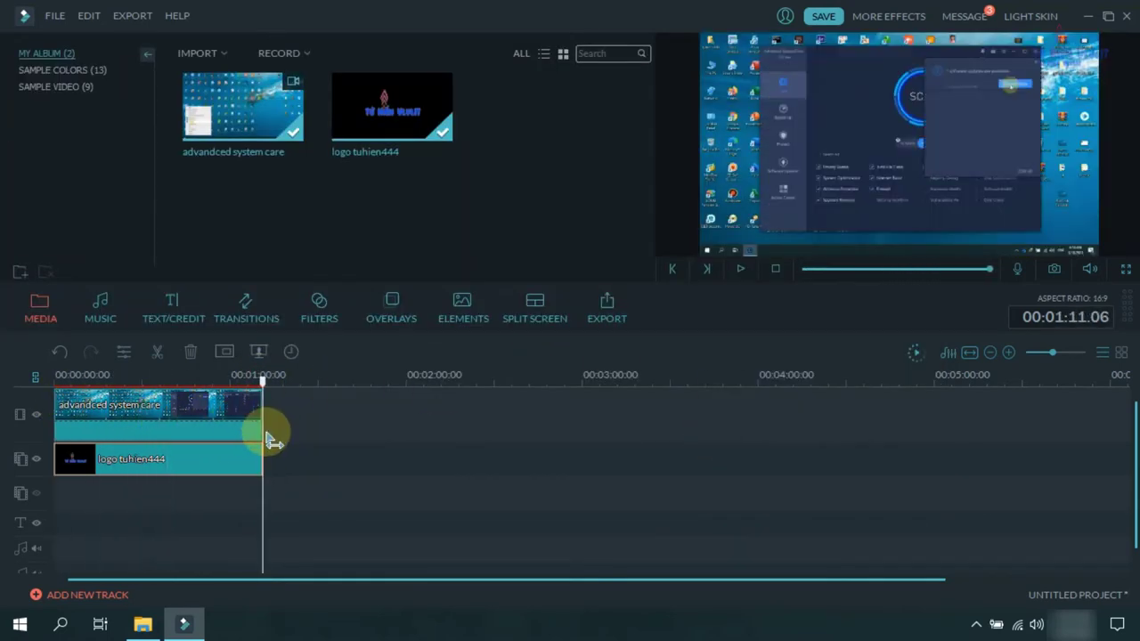
left_click(153, 434)
right_click(154, 434)
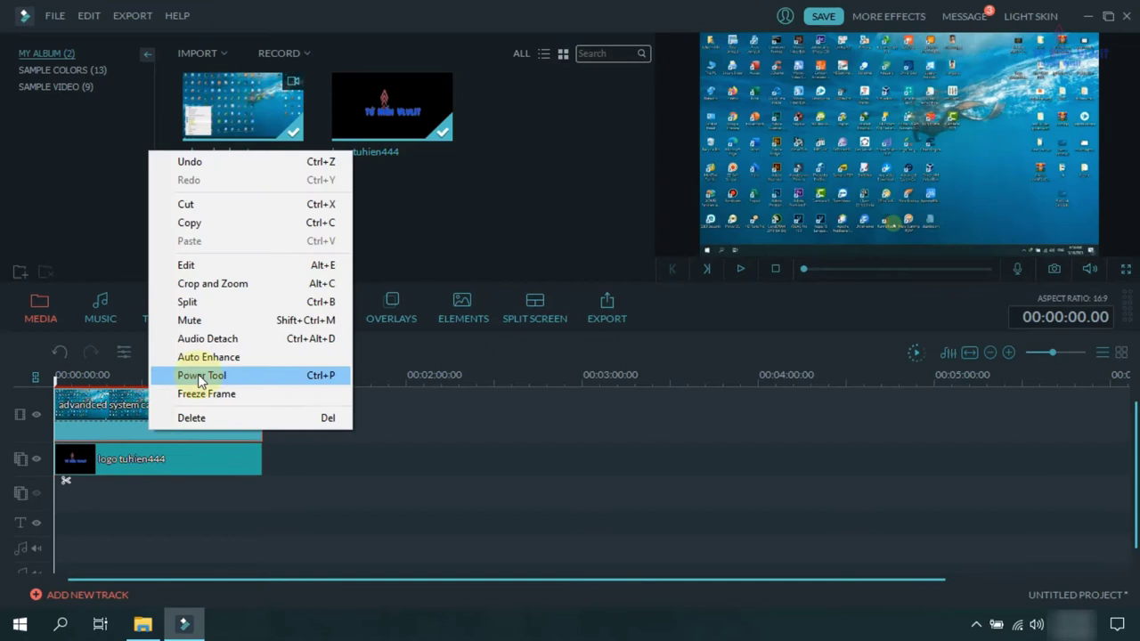
left_click(217, 333)
right_click(129, 551)
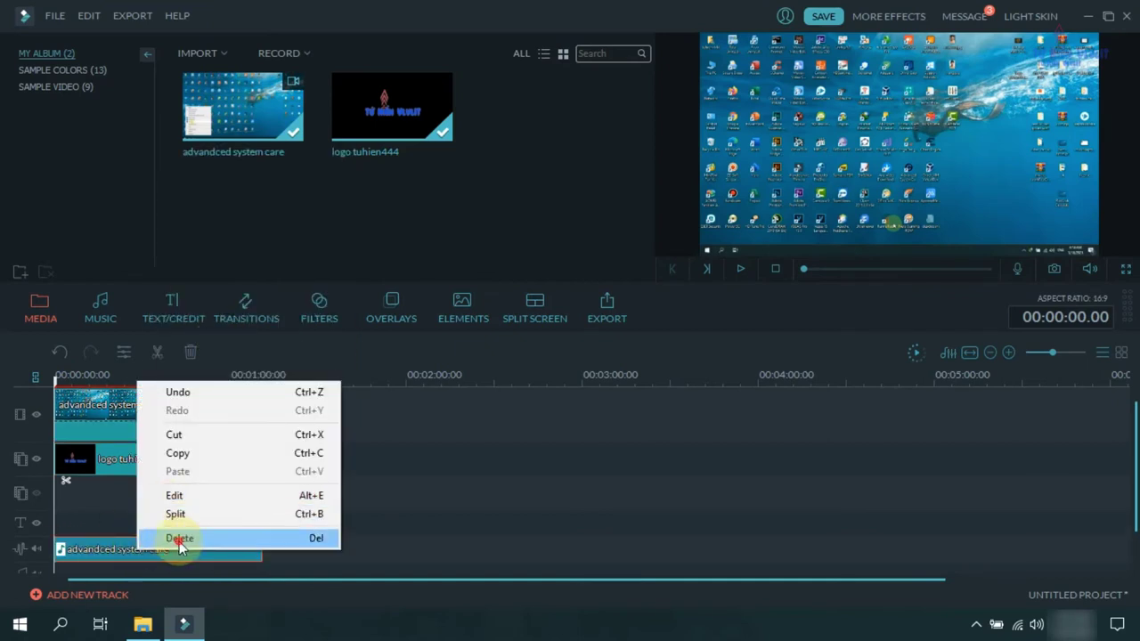
left_click(174, 539)
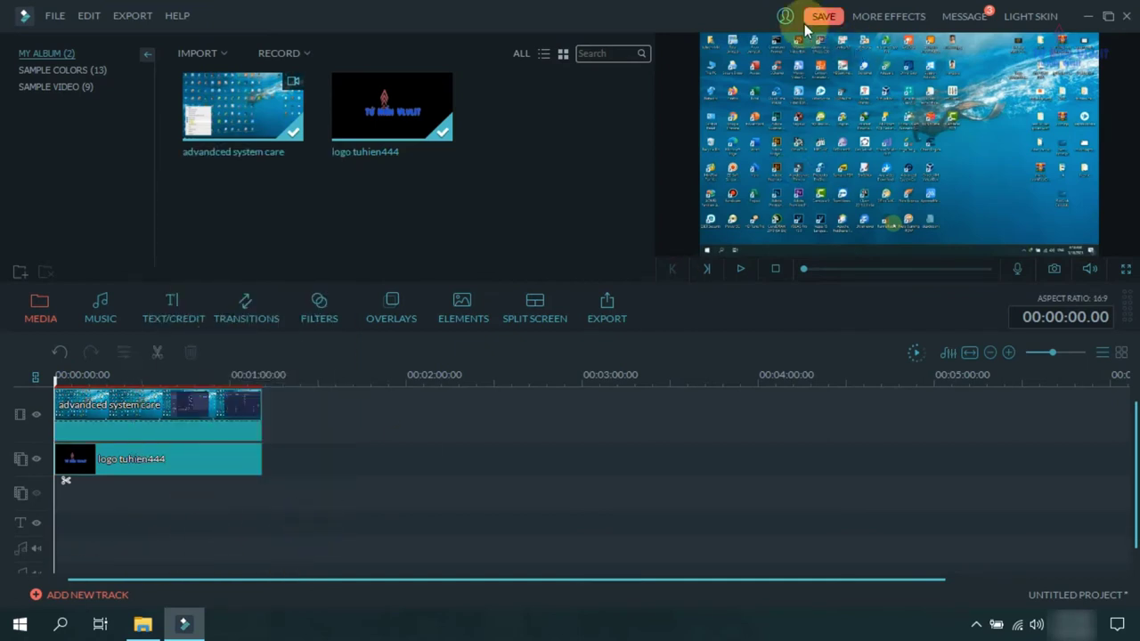
Step: Export the project to the Desktop as an MP4 named demo video 2 at 30 fps and close the export dialogs
left_click(599, 316)
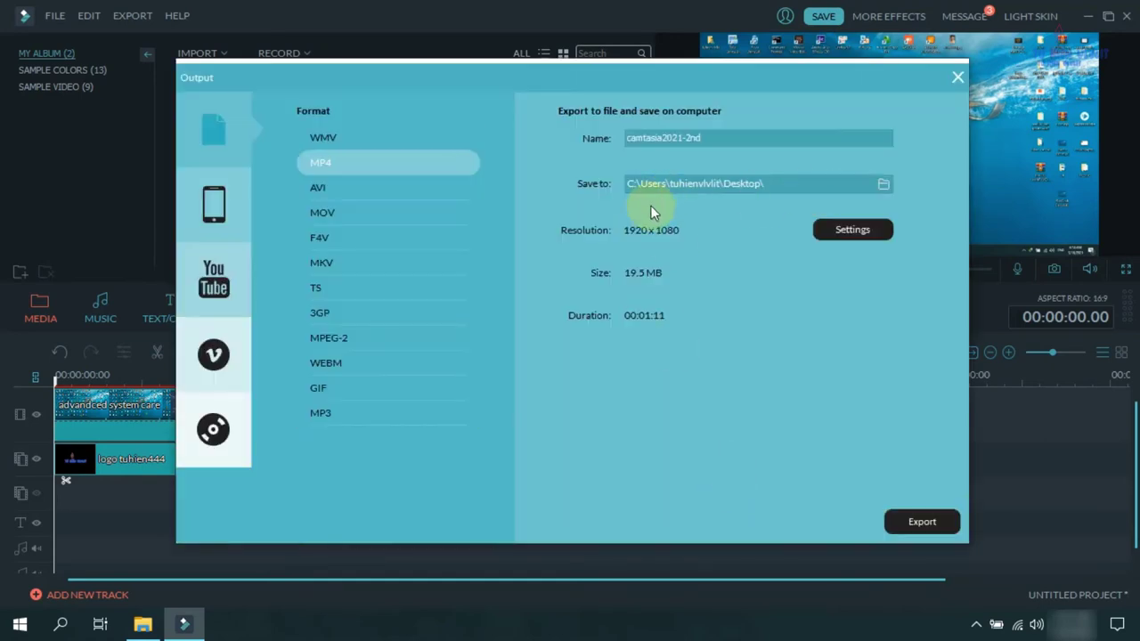
left_click(534, 261)
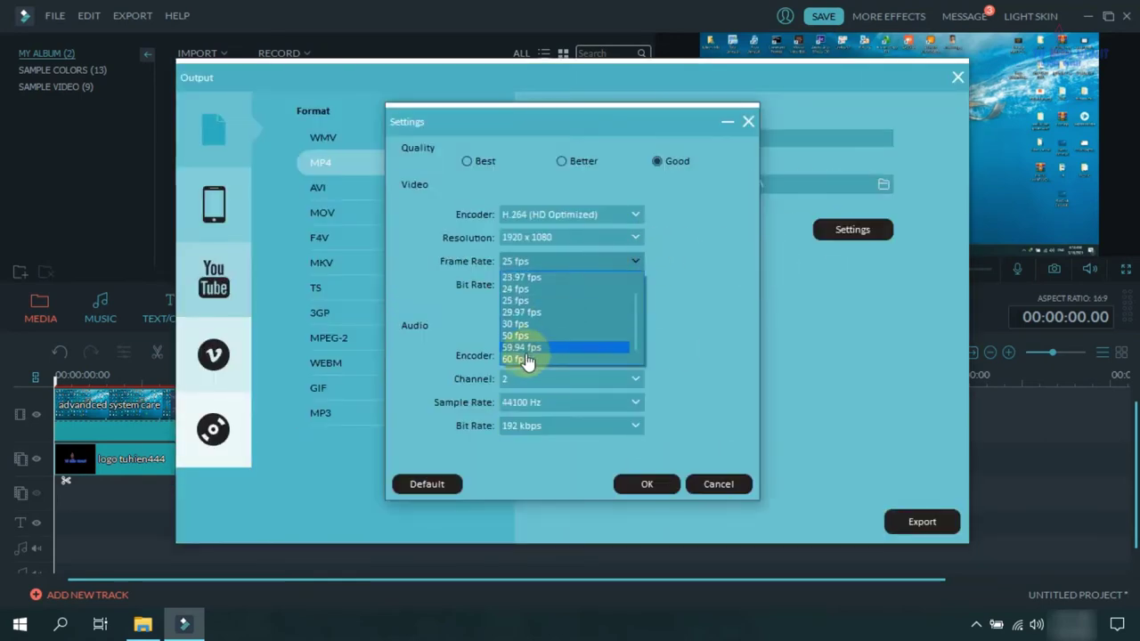
left_click(524, 327)
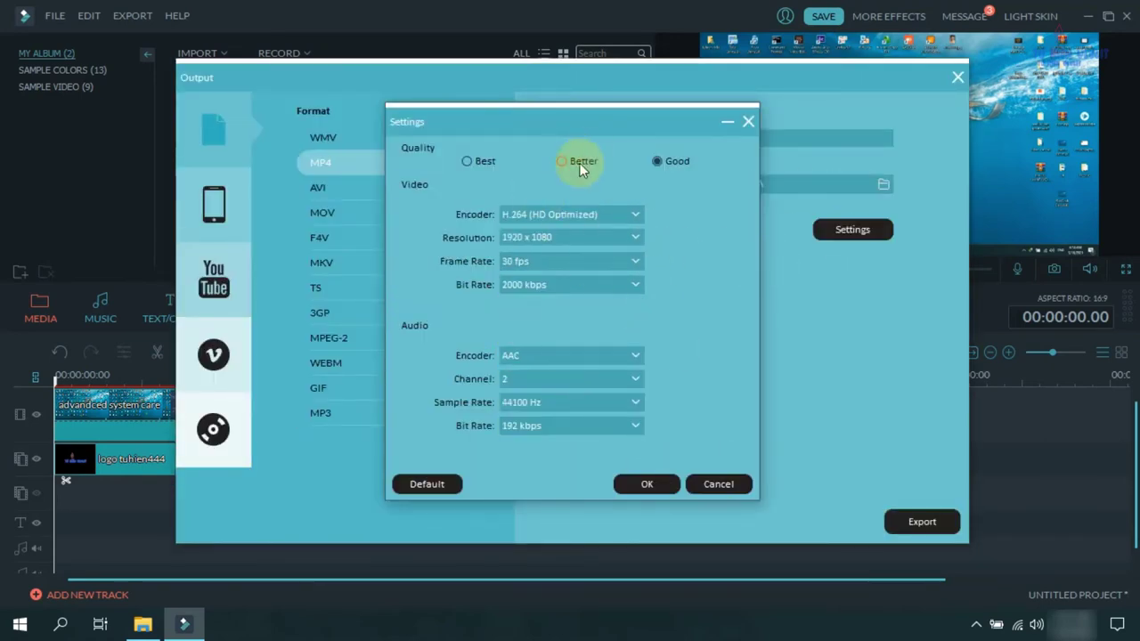
left_click(646, 484)
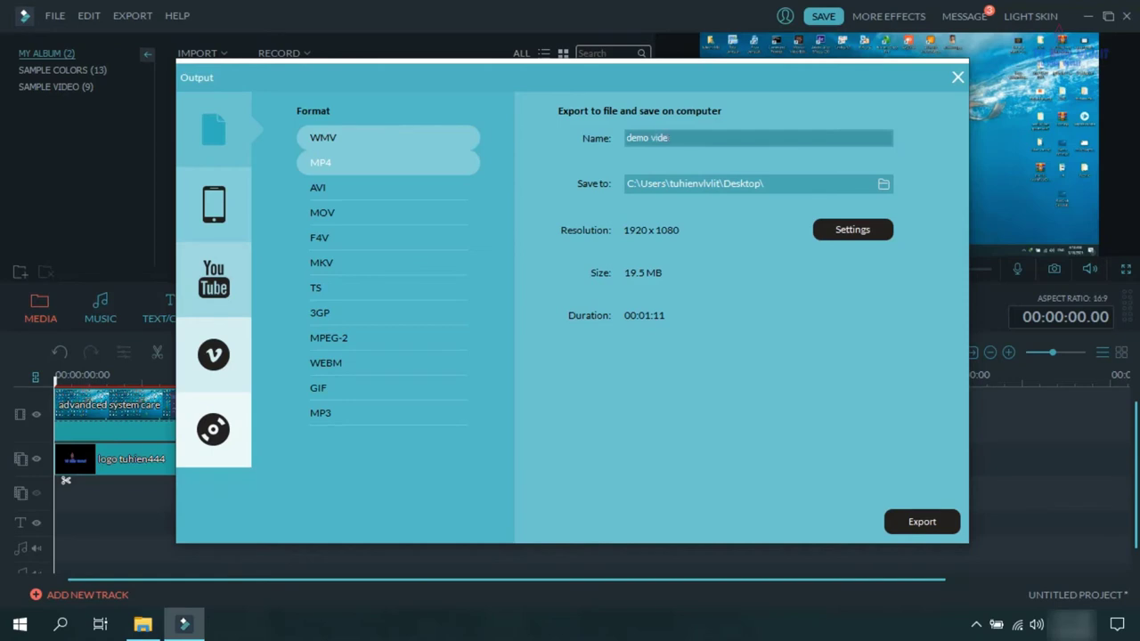
left_click(924, 523)
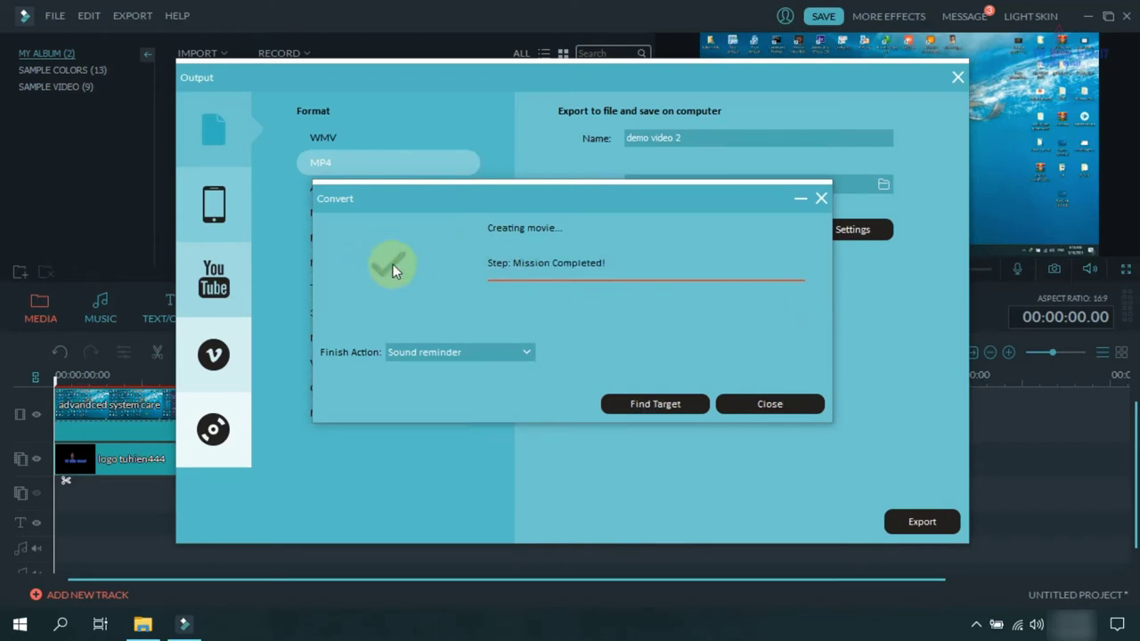
left_click(769, 404)
left_click(958, 78)
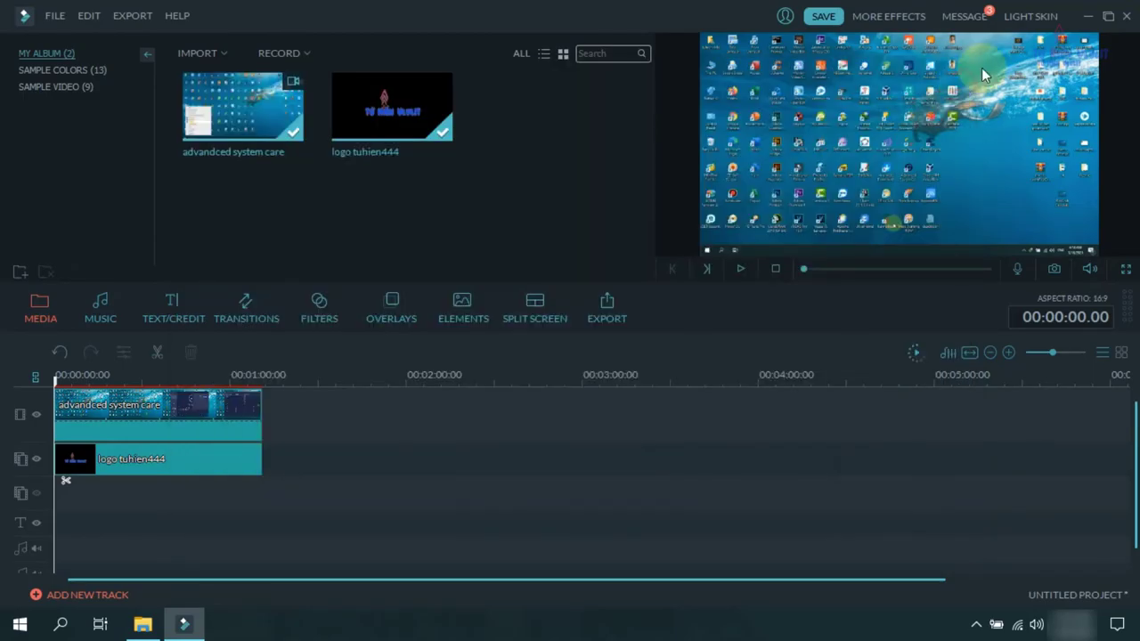
Step: Minimize Filmora and play the exported demo video 2.mp4 from the desktop to check the watermark
left_click(1087, 16)
left_click_drag(598, 34, 723, 410)
double_click(723, 403)
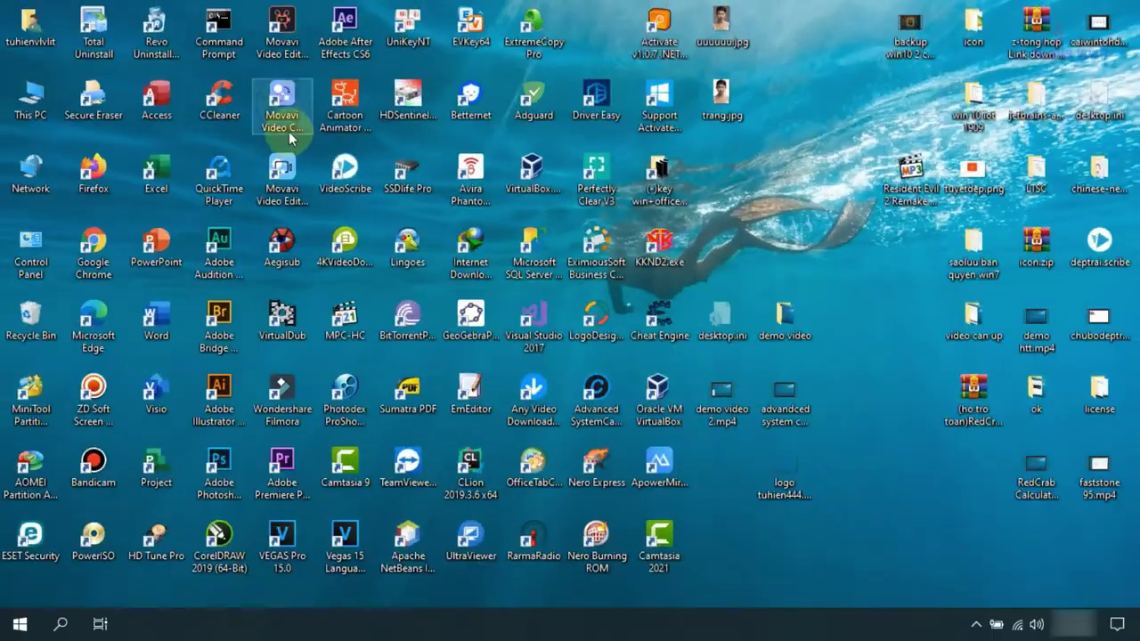
Step: Launch Movavi Video Editor Plus from the desktop and maximize its window
left_click(294, 200)
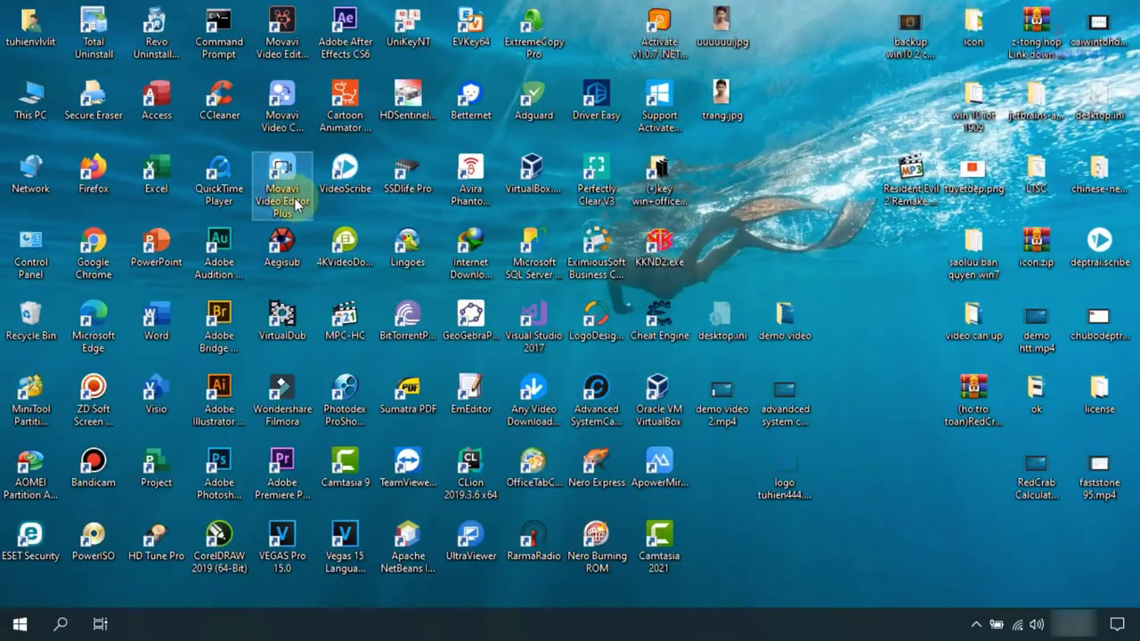
double_click(296, 204)
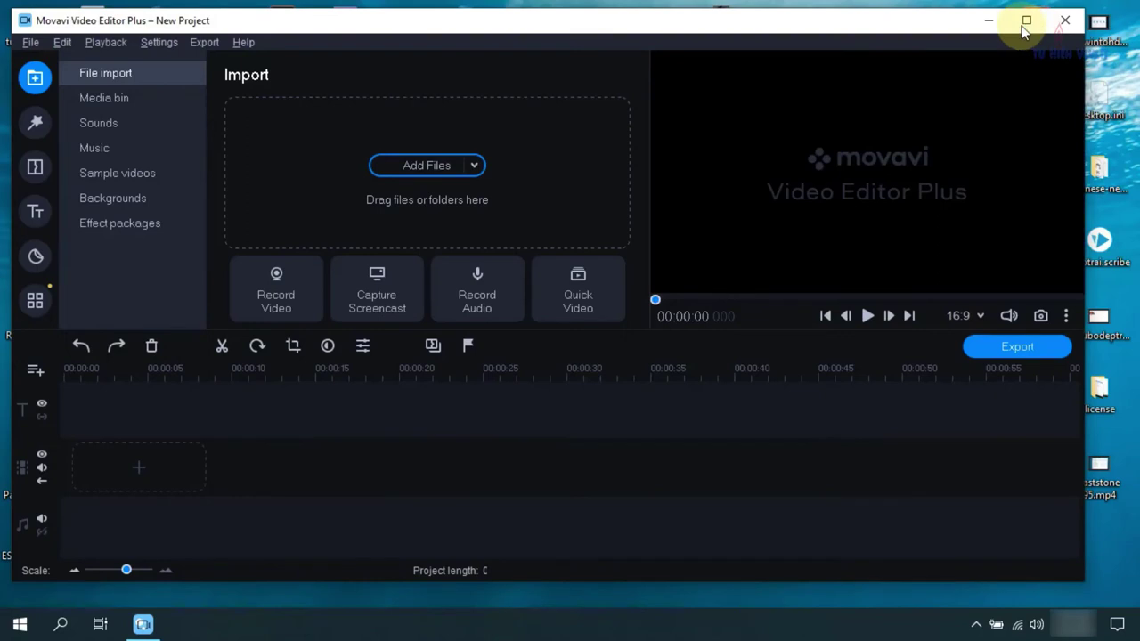
left_click(1025, 20)
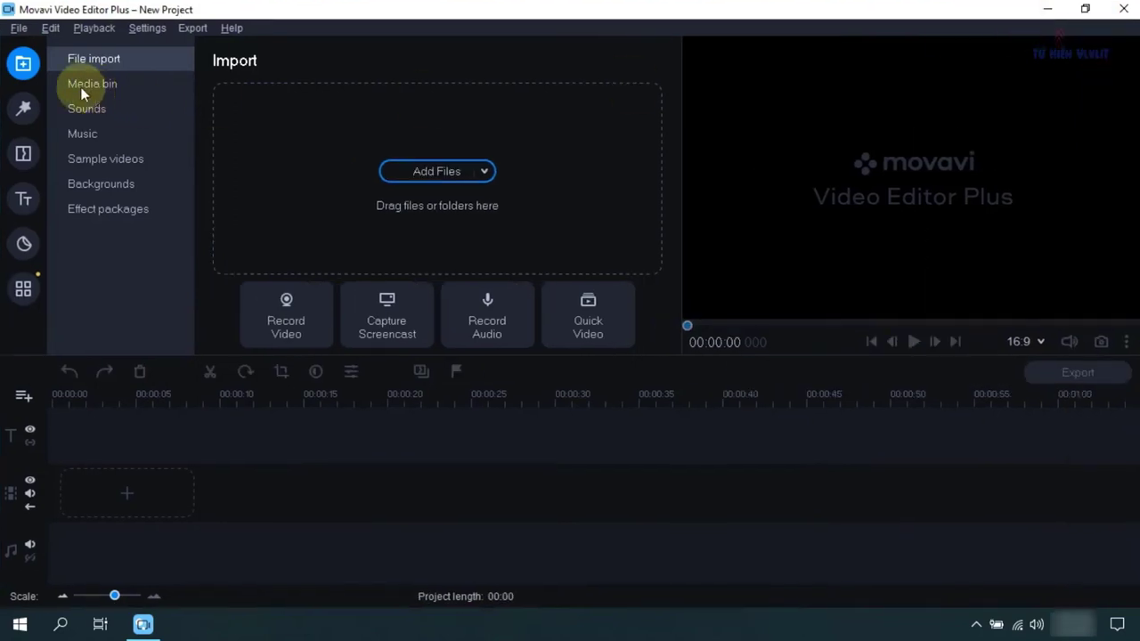
left_click(484, 171)
left_click(111, 109)
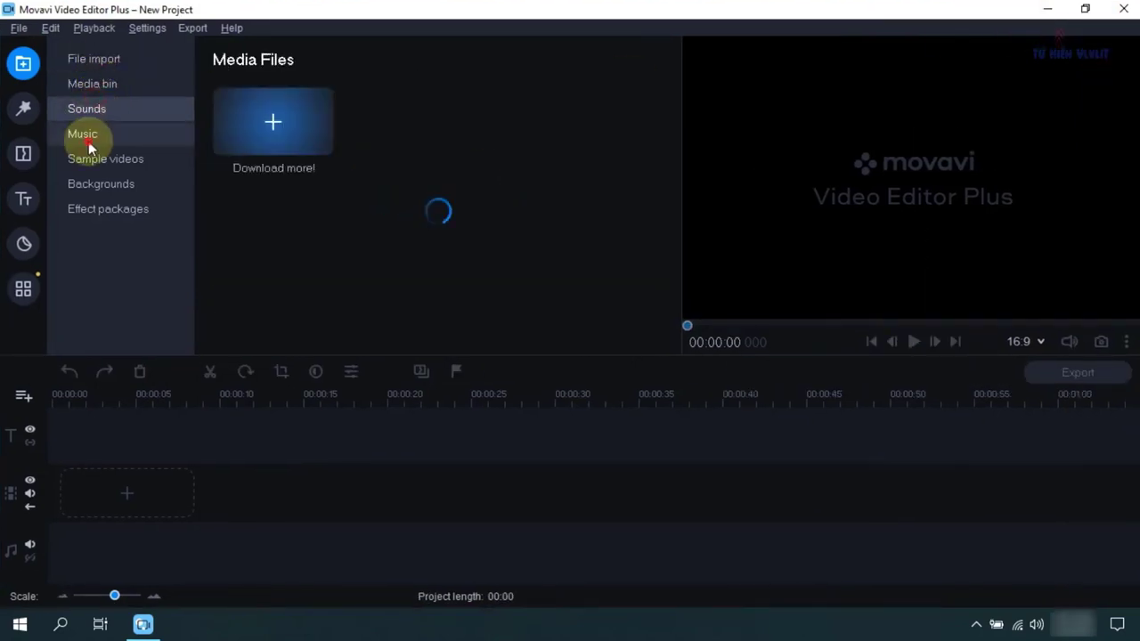
left_click(83, 134)
left_click(23, 64)
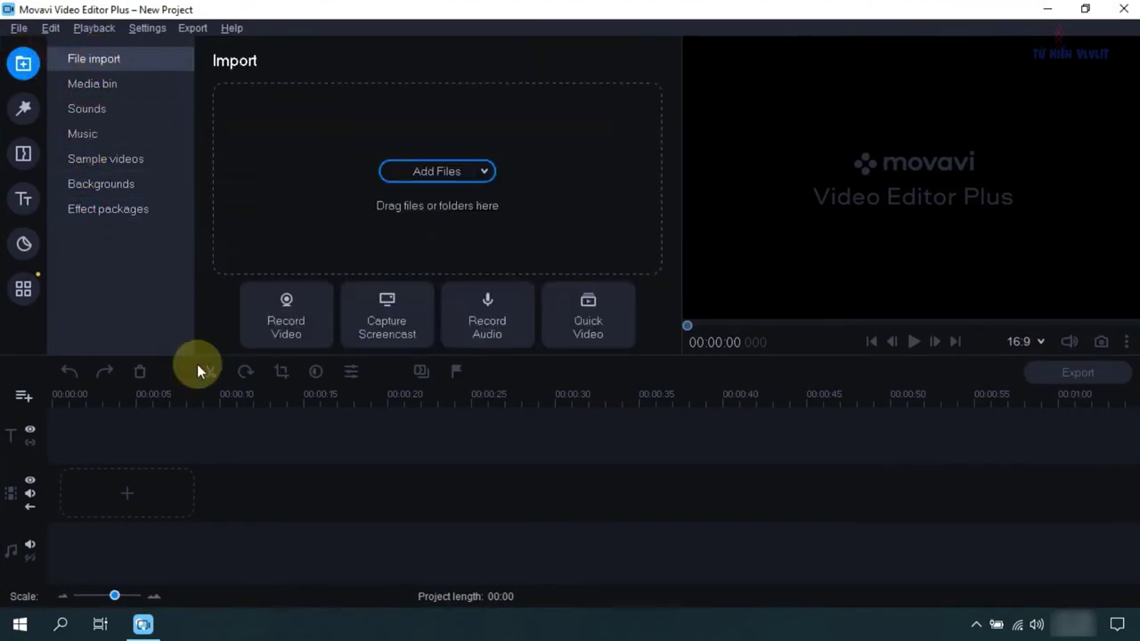
Step: Import logo tuhien444.png and advandced system care.mp4 from the Desktop into the media bin
left_click(436, 174)
left_click(68, 162)
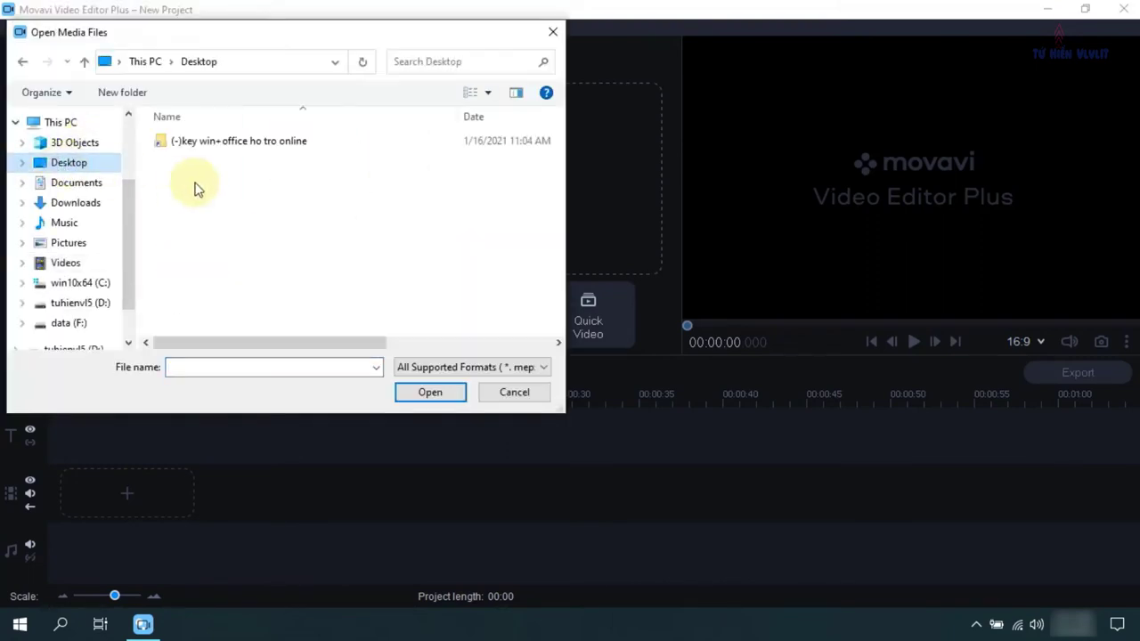
scroll(279, 223, "down", 5)
left_click(240, 237)
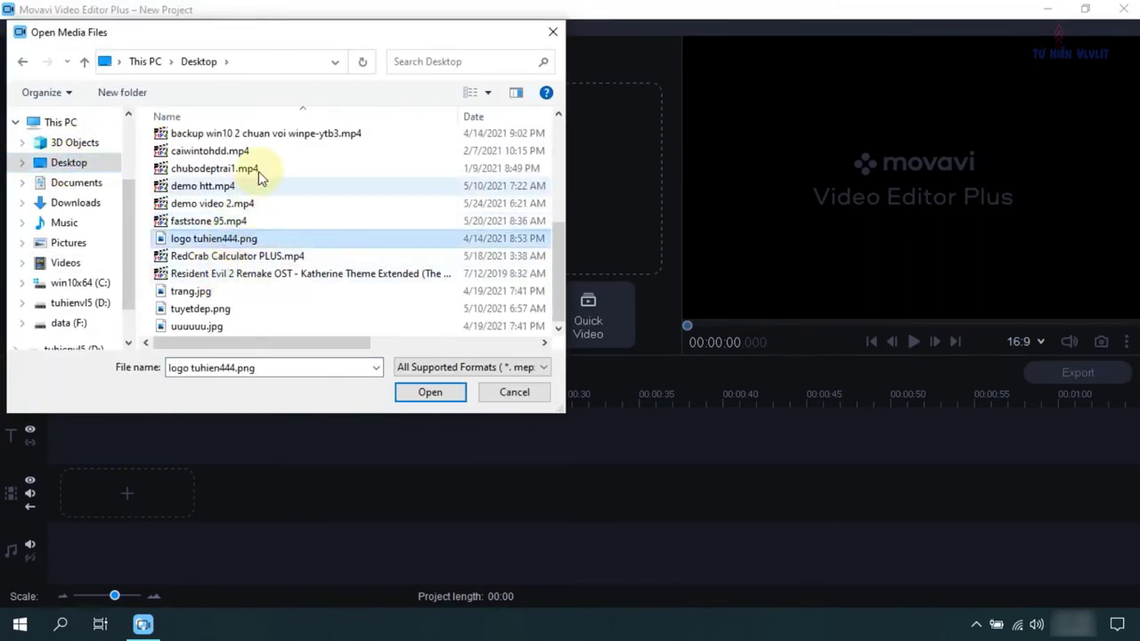
scroll(242, 223, "up", 2)
left_click(232, 188, "ctrl")
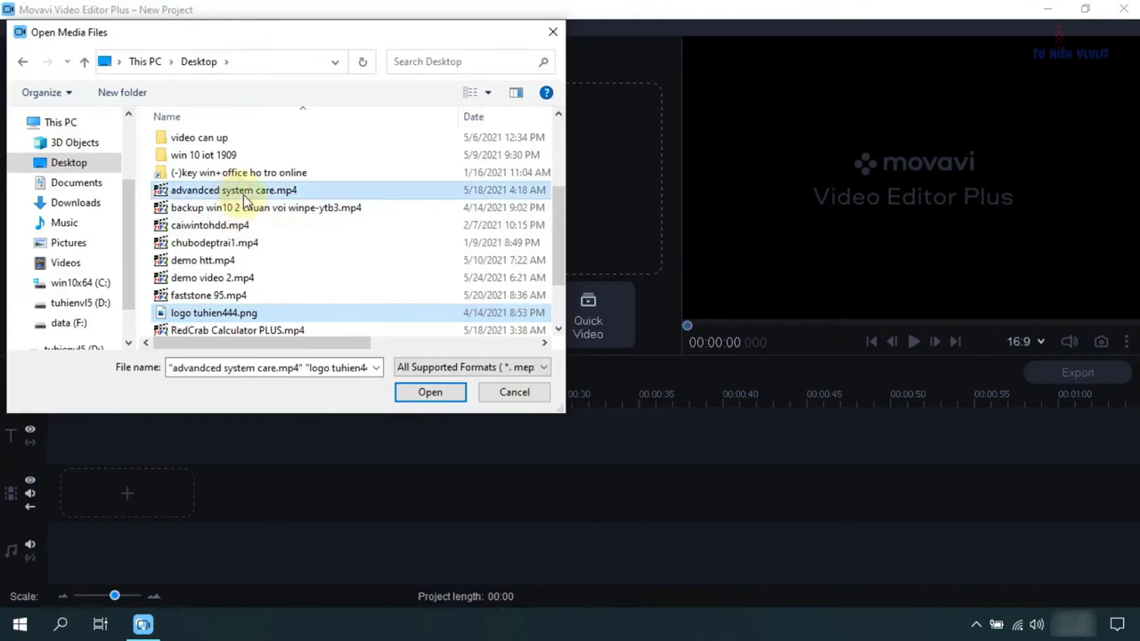
left_click(418, 392)
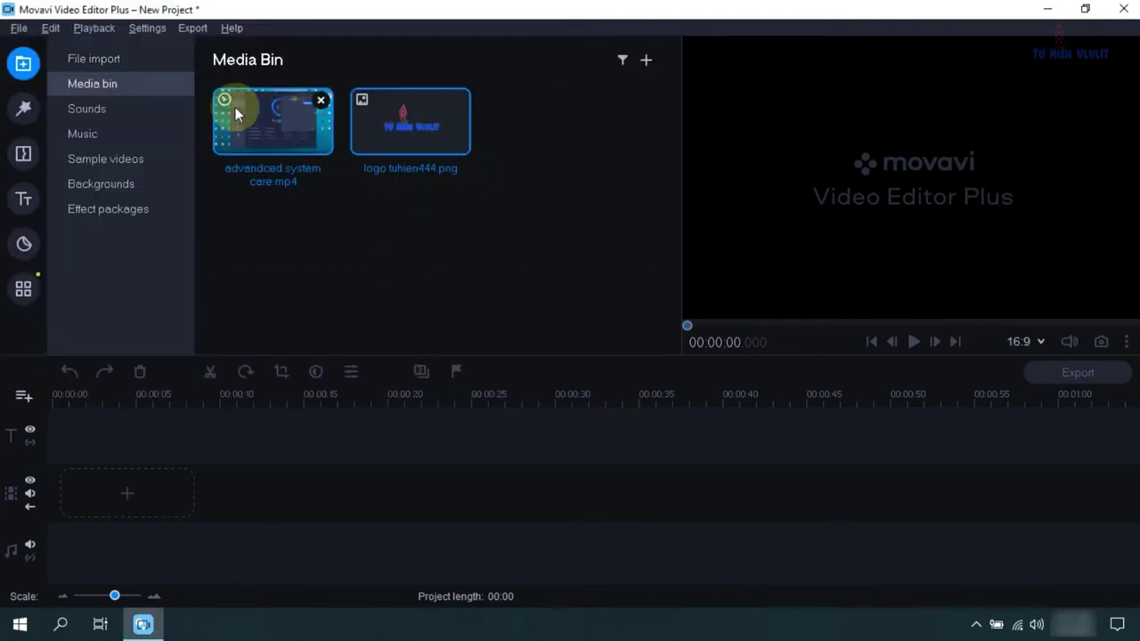
Step: Place the advandced system care video at the start of the main video track and remove the logo clip that follows it
mouse_move(247, 102)
left_mouse_down()
mouse_move(206, 294)
mouse_move(145, 420)
mouse_move(56, 476)
left_mouse_up()
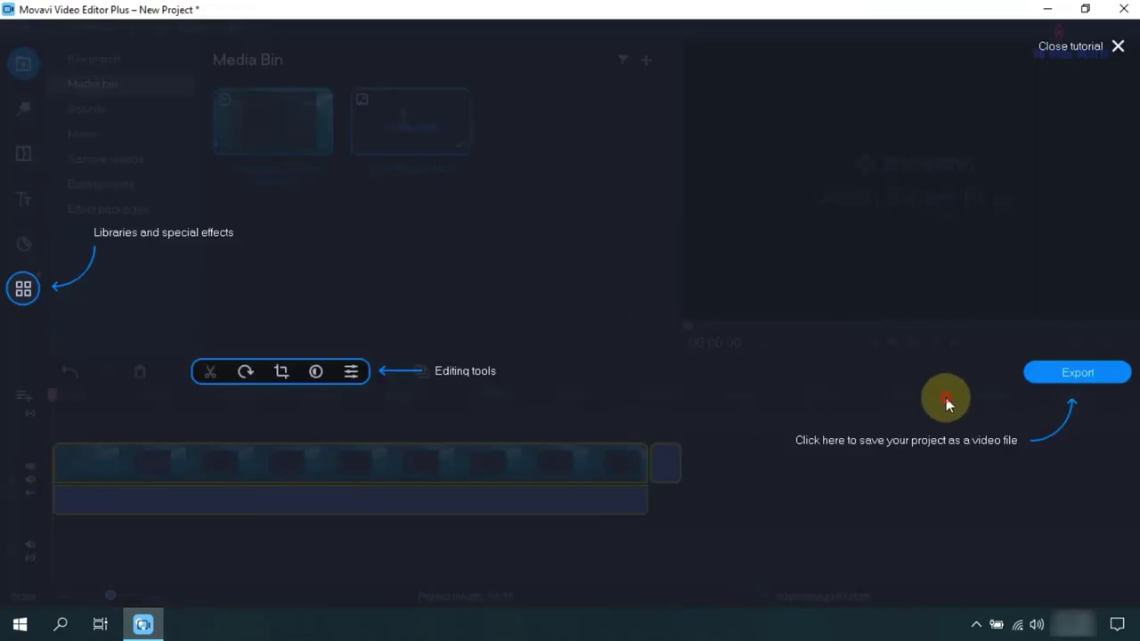
left_click(1019, 398)
left_click(662, 459)
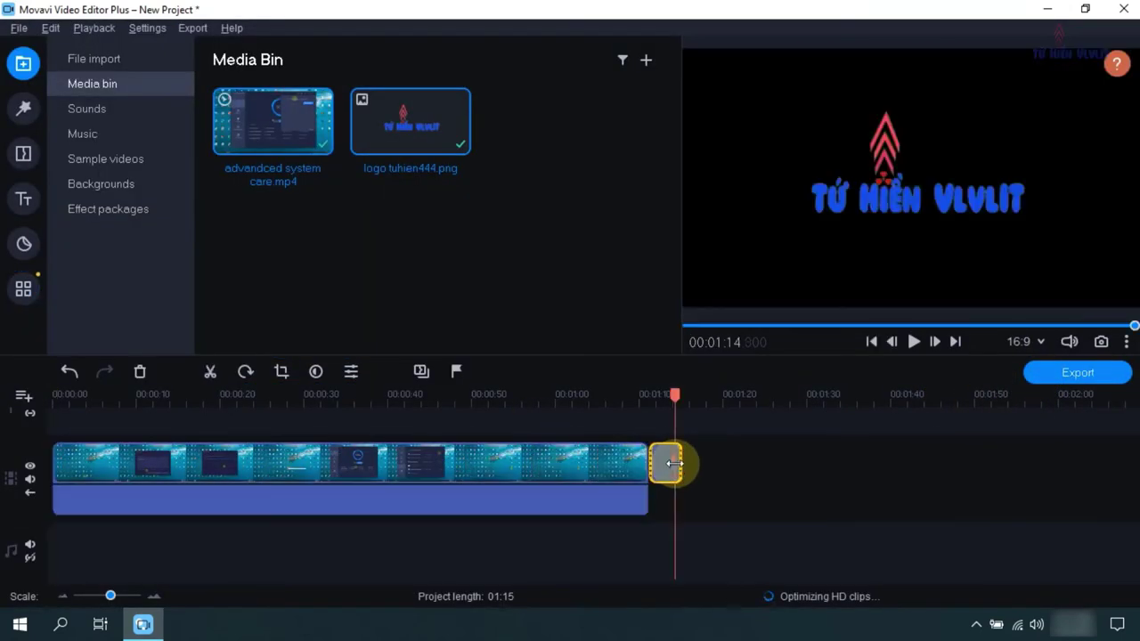
key("Delete")
Step: Add an extra video track above the main video track for the logo
mouse_move(412, 120)
left_mouse_down()
mouse_move(246, 535)
mouse_move(413, 458)
mouse_move(410, 121)
left_mouse_up()
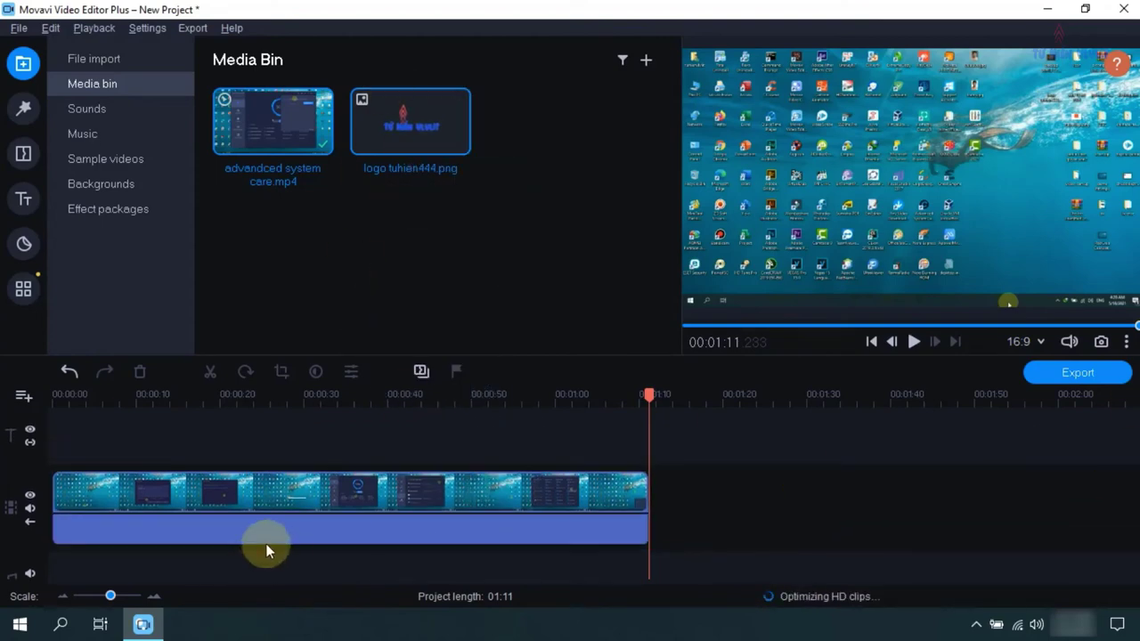
left_click(23, 396)
left_click(43, 425)
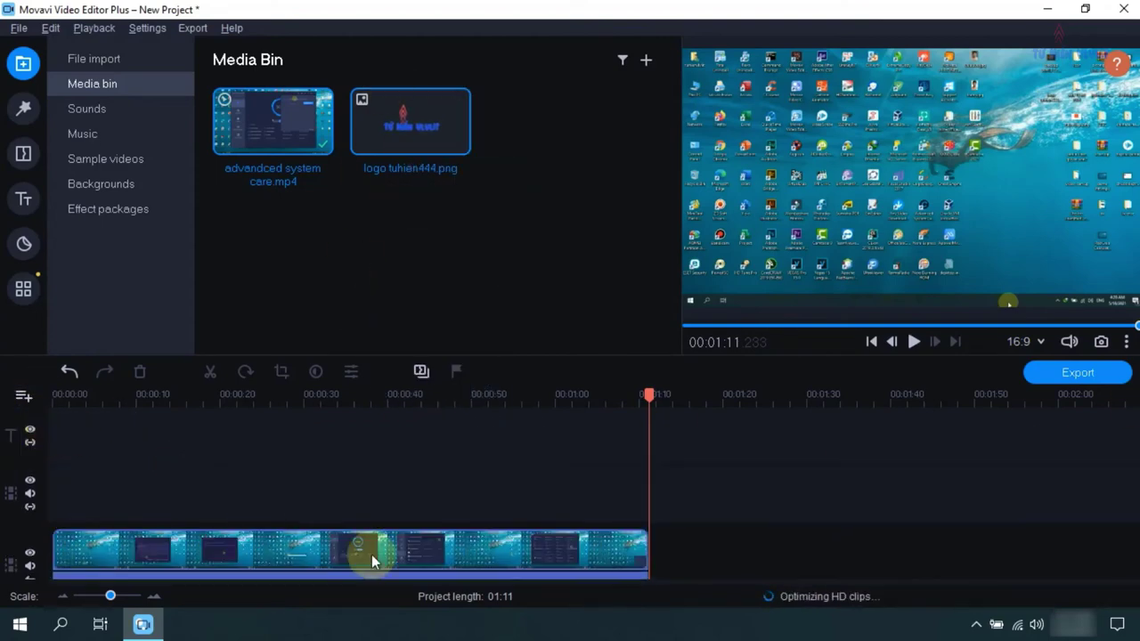
left_click_drag(390, 119, 56, 479)
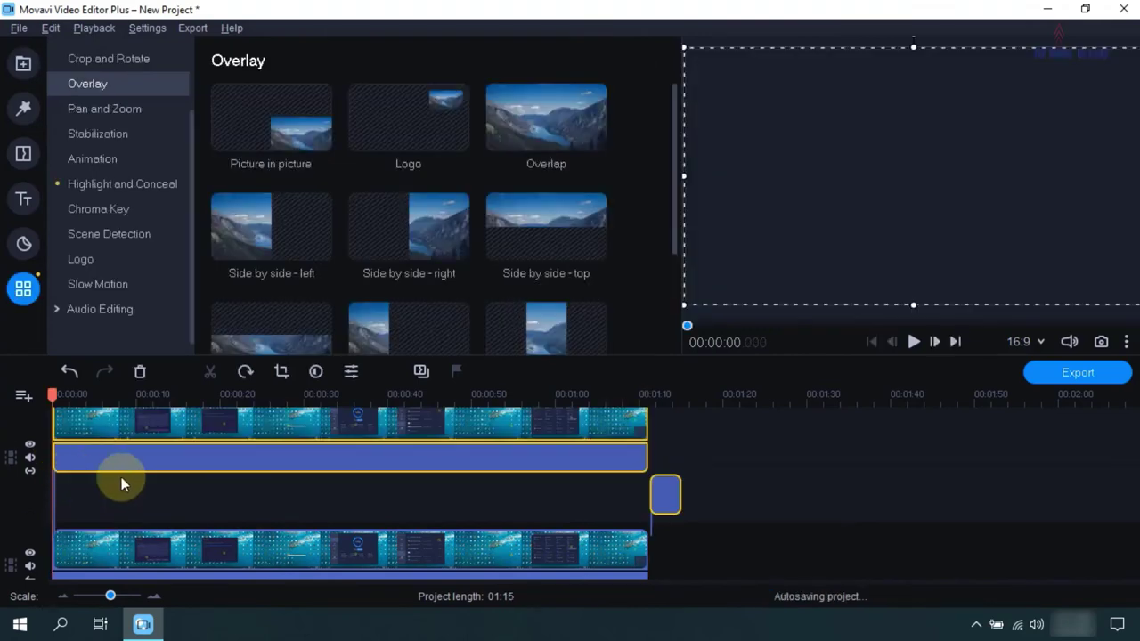
key("Delete")
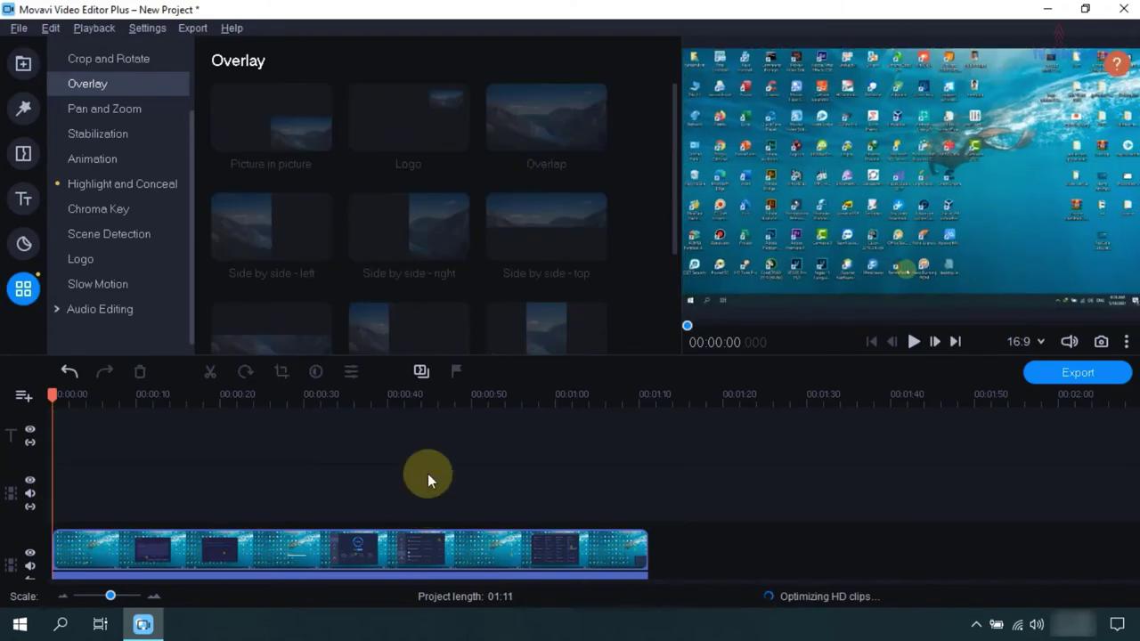
left_click(24, 63)
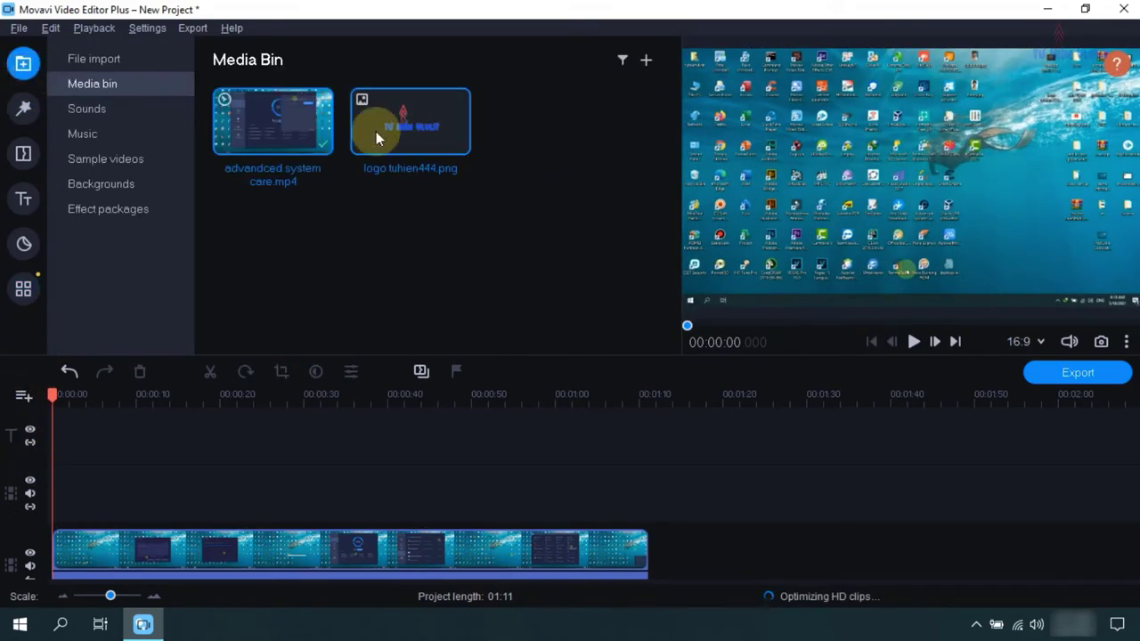
double_click(397, 131)
left_click(659, 554)
key("Delete")
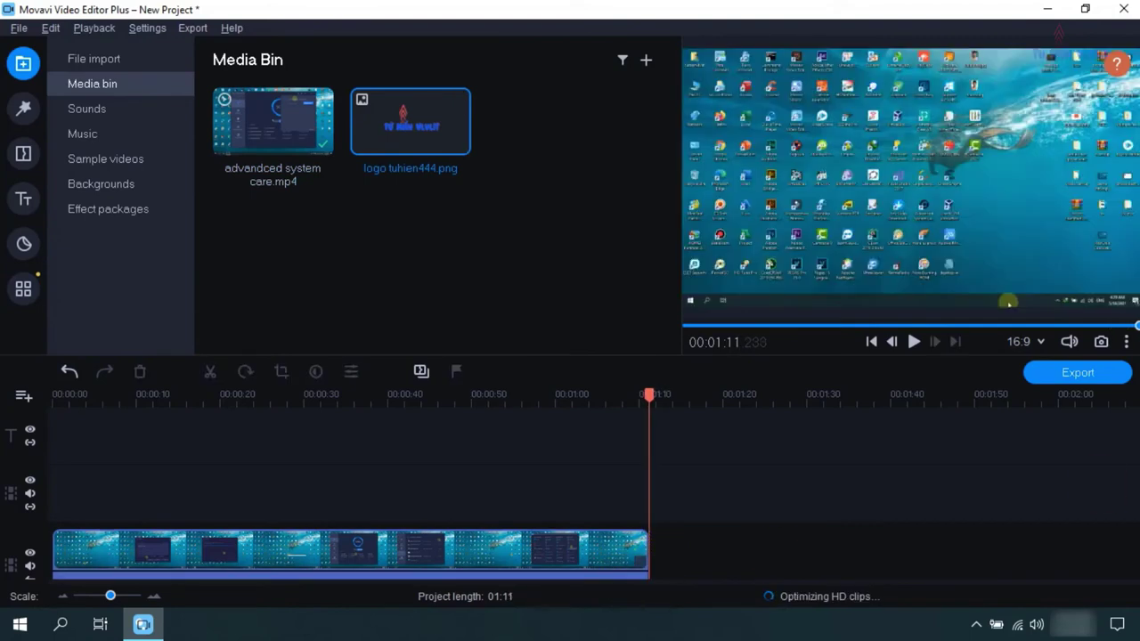
Step: Place the logo on the upper video track and stretch it from the start to a duration of 00:01:11.233, matching the video
scroll(1131, 557, "down", 1)
left_click_drag(392, 125, 651, 497)
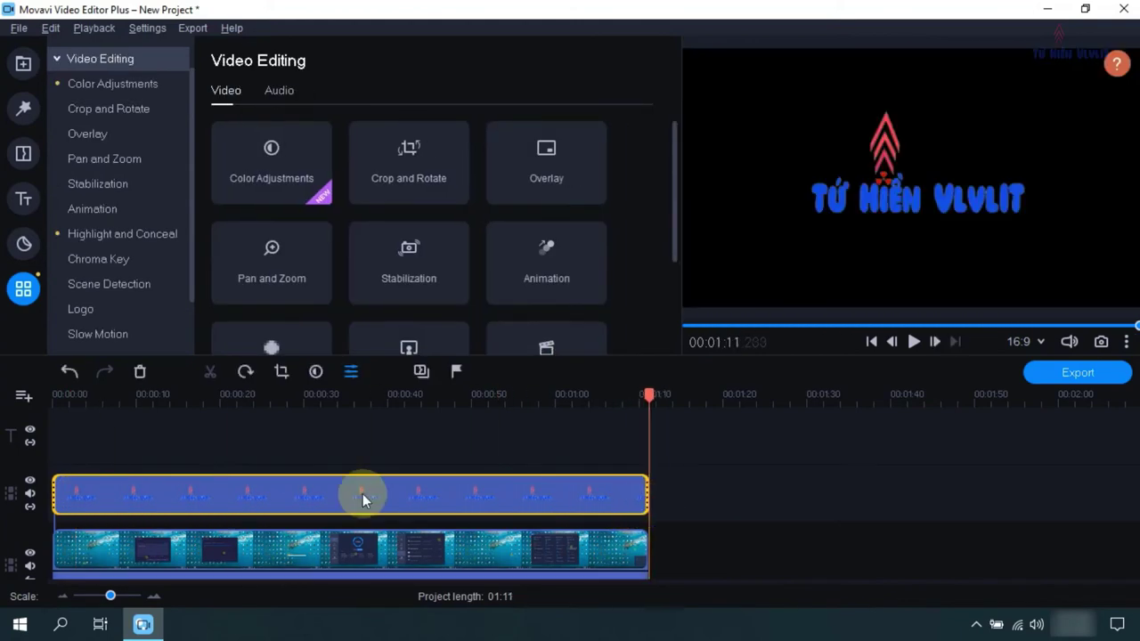
left_click(347, 495)
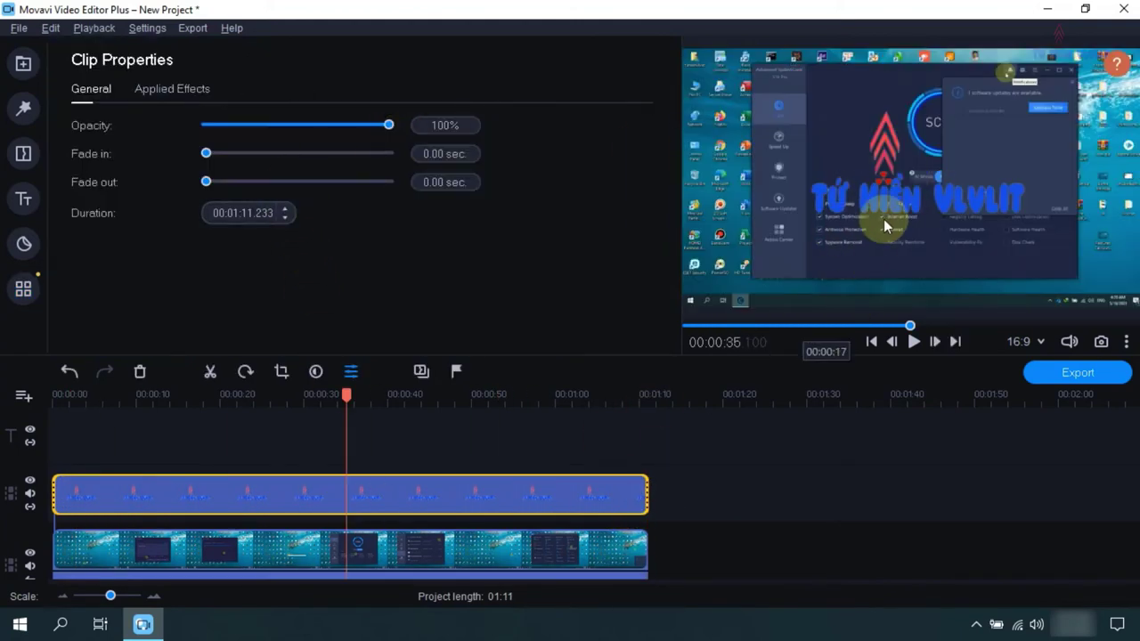
left_click(518, 489)
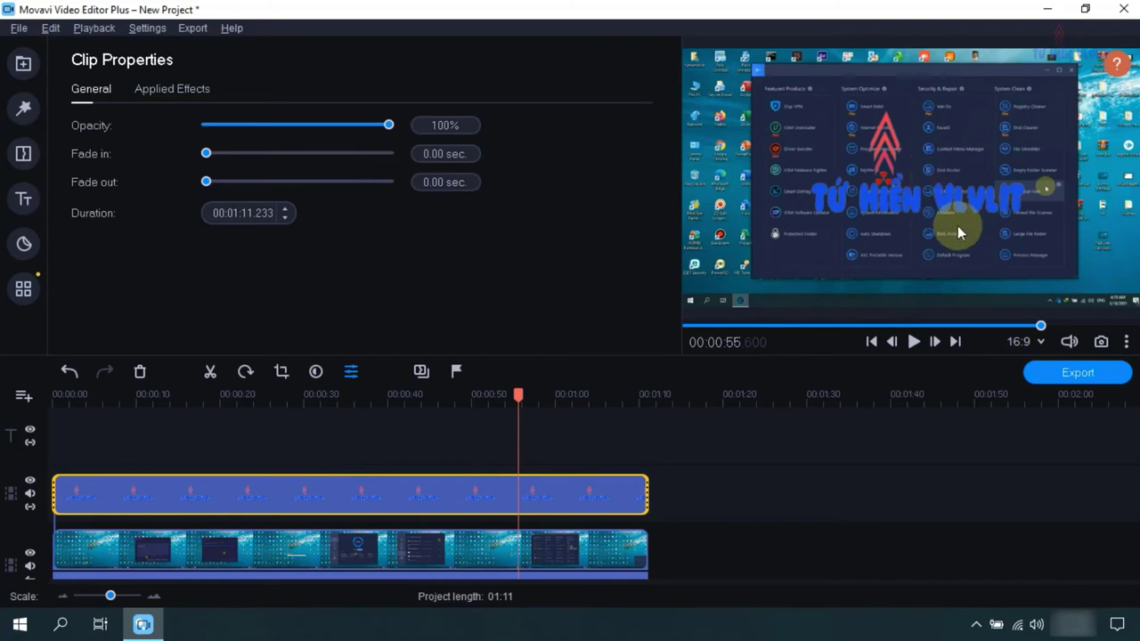
left_click(620, 482)
left_click(540, 551)
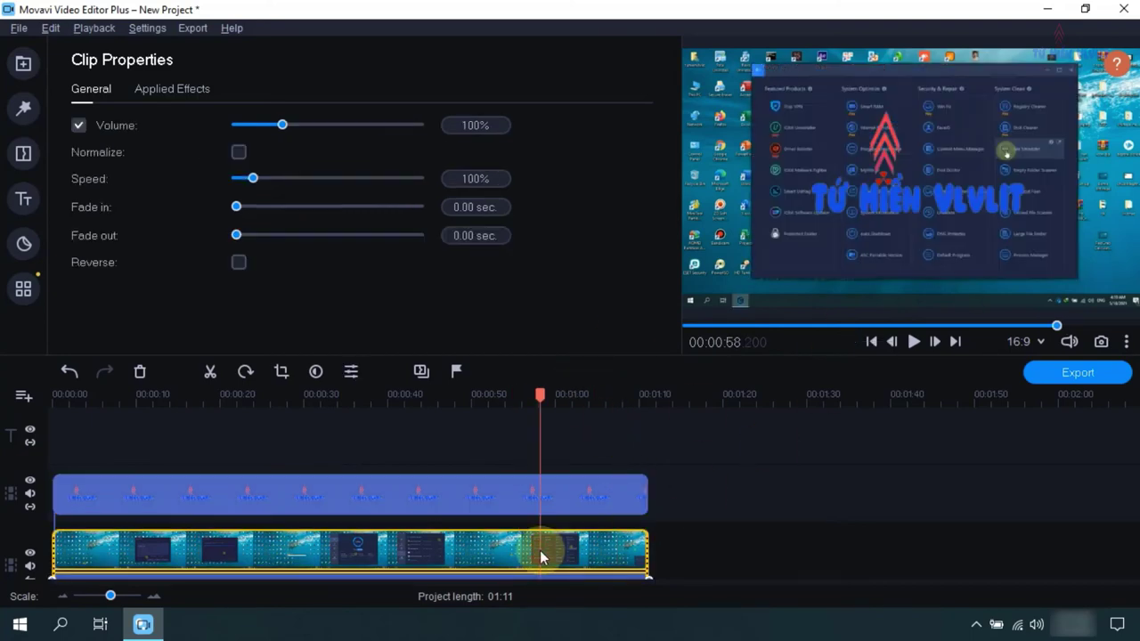
left_click(554, 520)
left_click(560, 496)
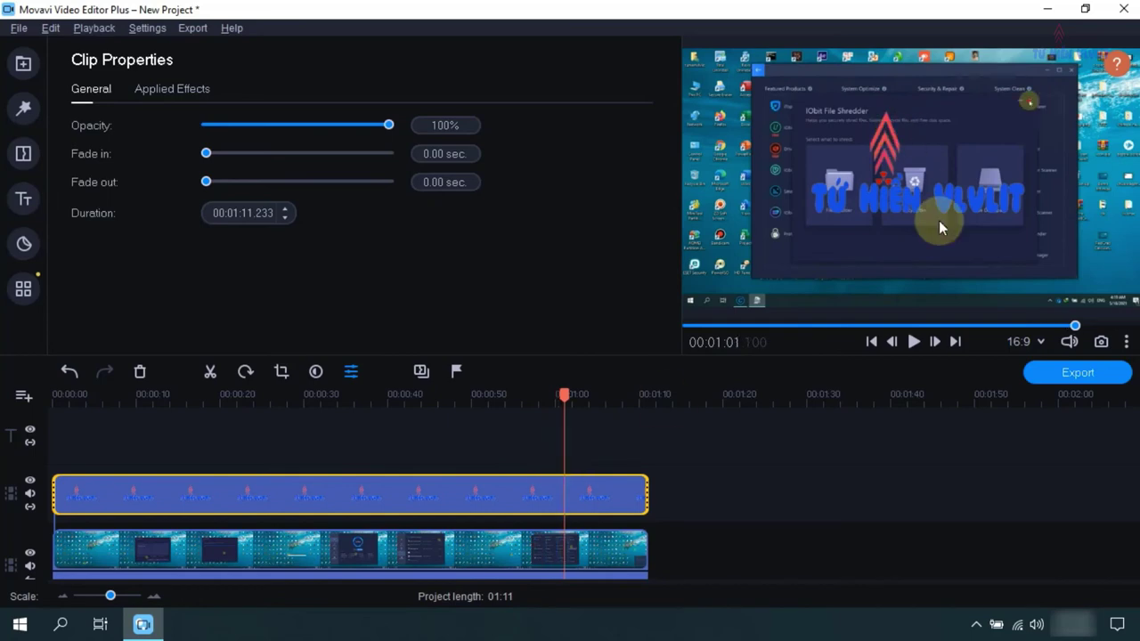
mouse_move(348, 134)
left_mouse_down()
mouse_move(279, 136)
mouse_move(338, 136)
left_mouse_up()
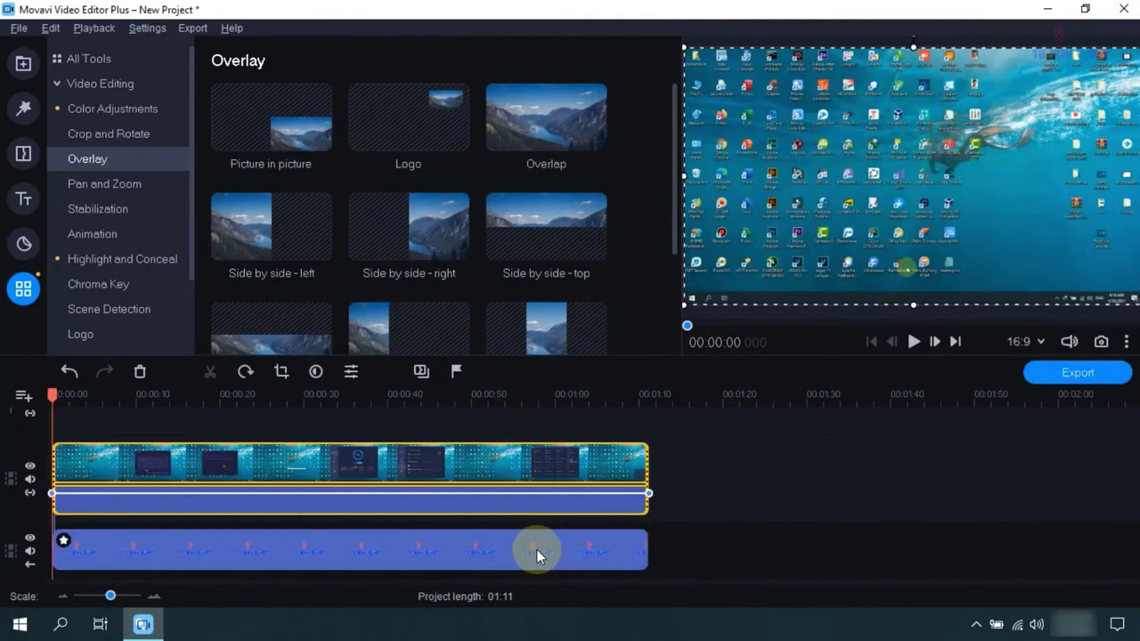
Step: Rearrange the timeline so the logo clip starts at 00:00:00 on the track directly above the advandced system care video
left_click(537, 549)
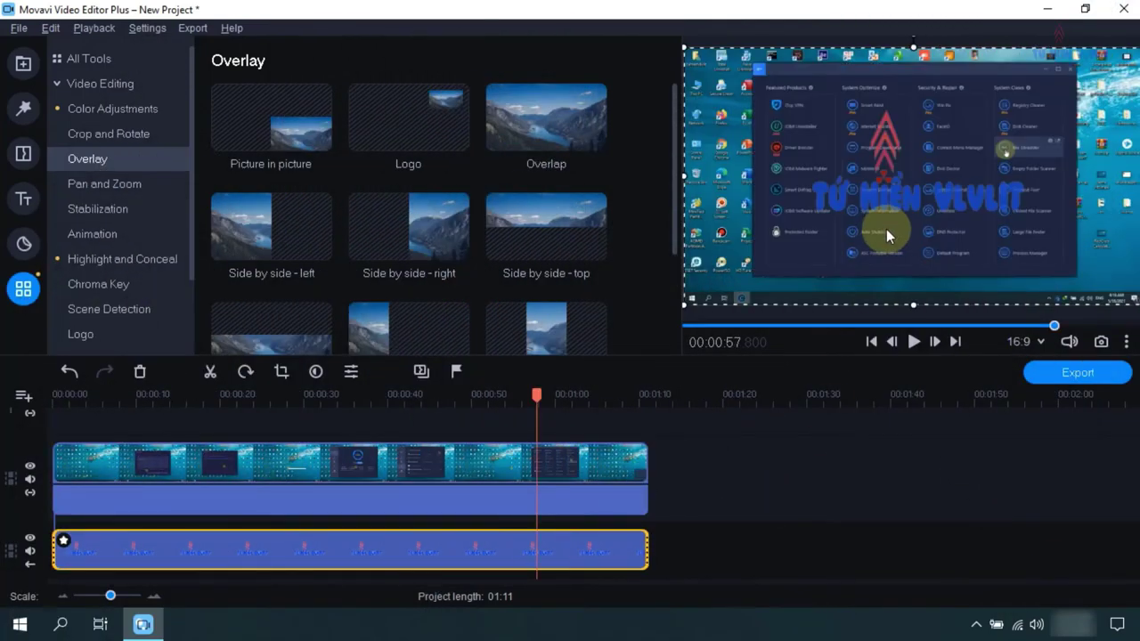
double_click(418, 548)
left_click(479, 455)
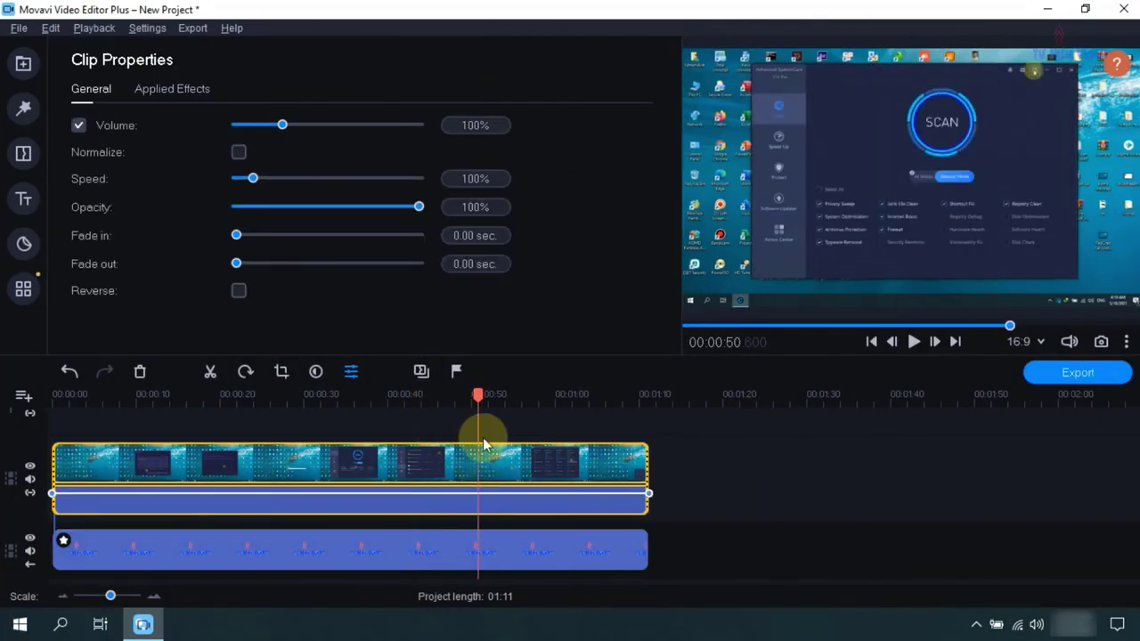
left_click(444, 539)
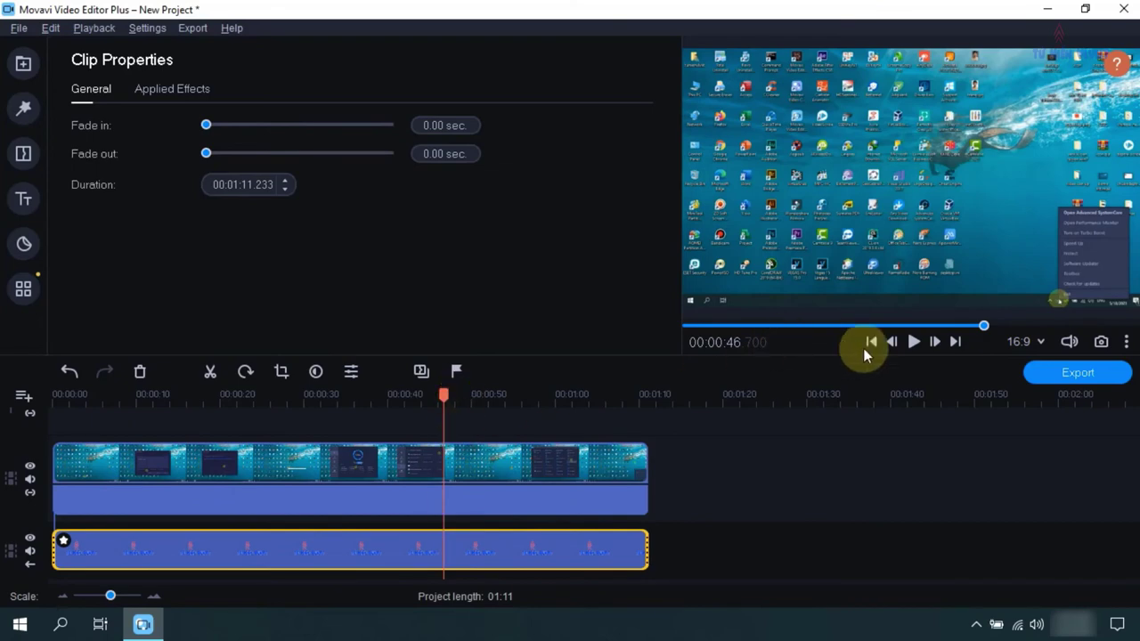
left_click(913, 343)
left_click(397, 395)
left_click(426, 476)
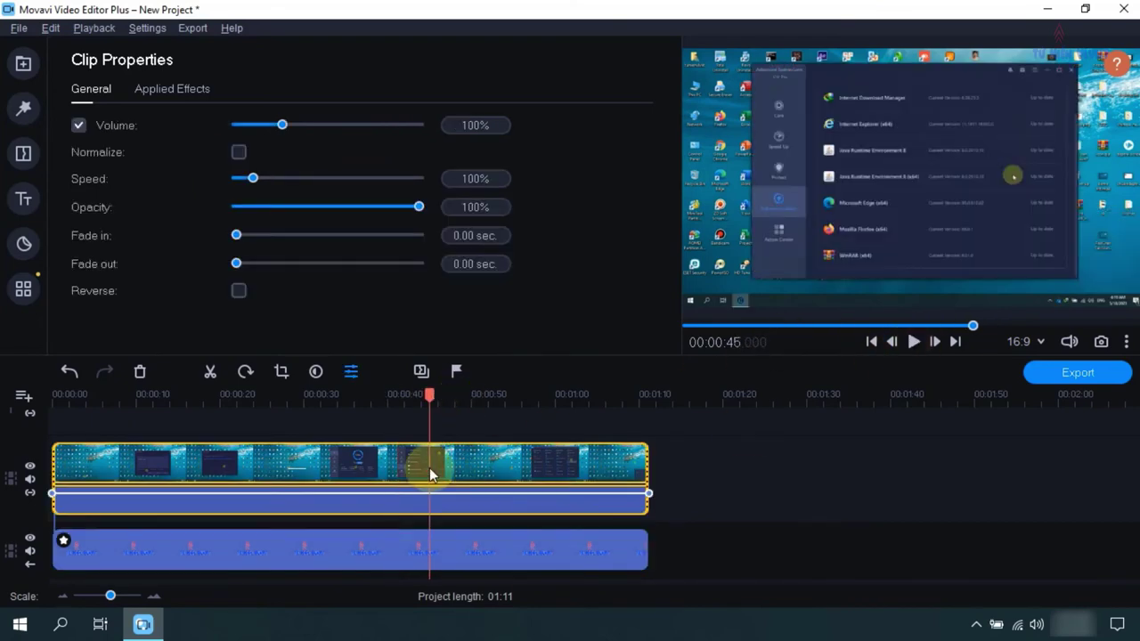
left_click(378, 574)
left_click_drag(408, 467, 392, 486)
left_click_drag(730, 484, 133, 434)
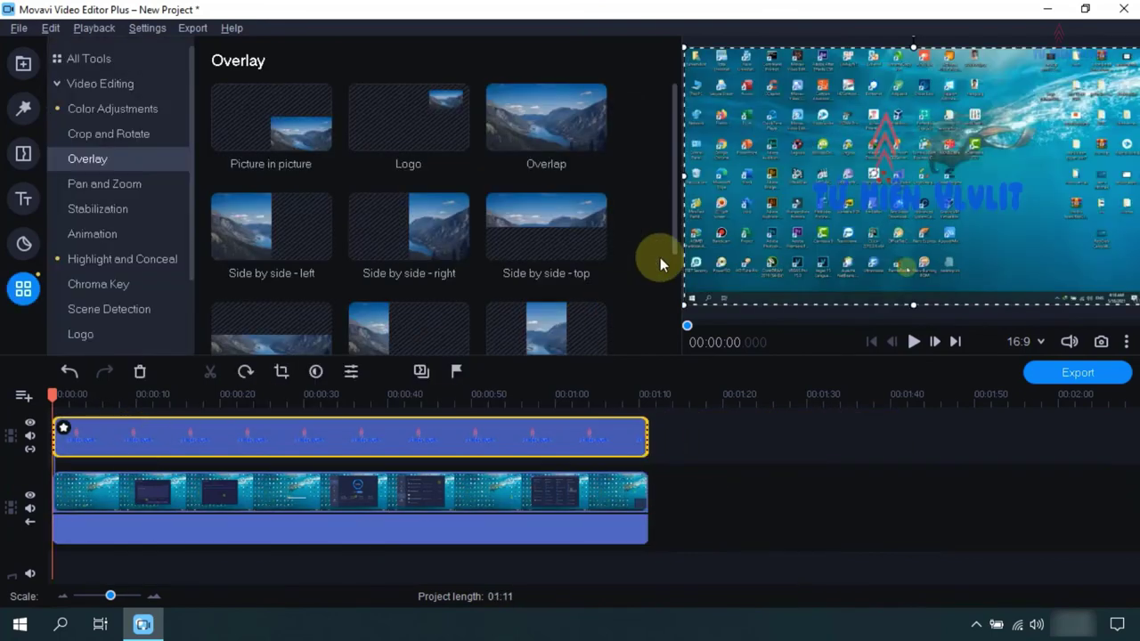
Step: Shrink the logo overlay into the upper-right corner of the video frame and set its opacity to 50%
left_click_drag(687, 47, 1053, 98)
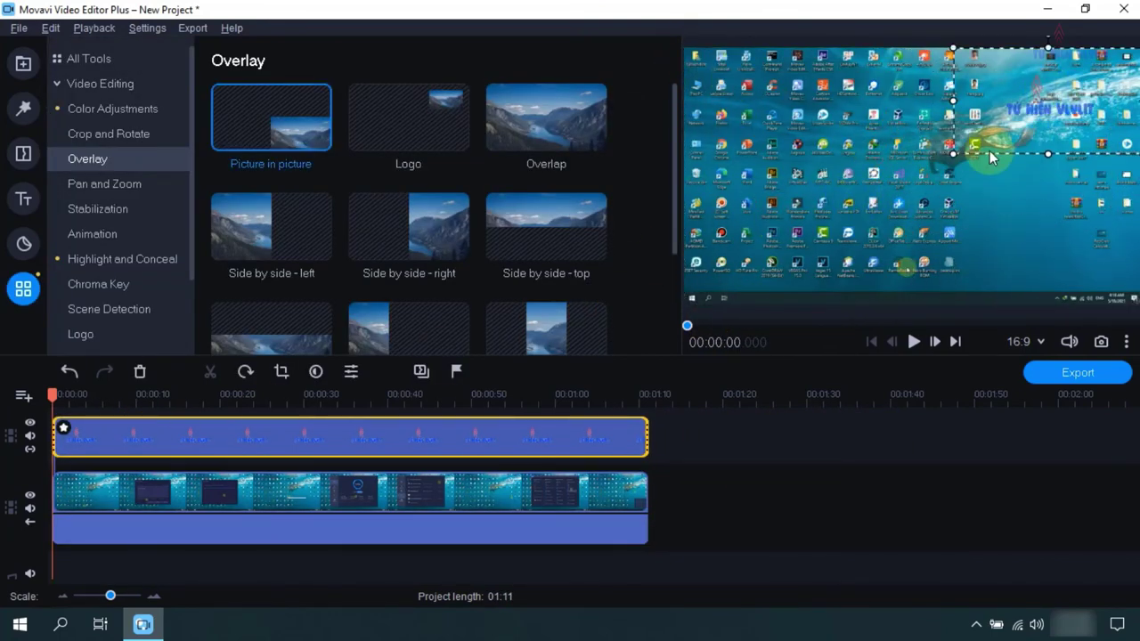
left_click_drag(951, 153, 1048, 106)
double_click(304, 444)
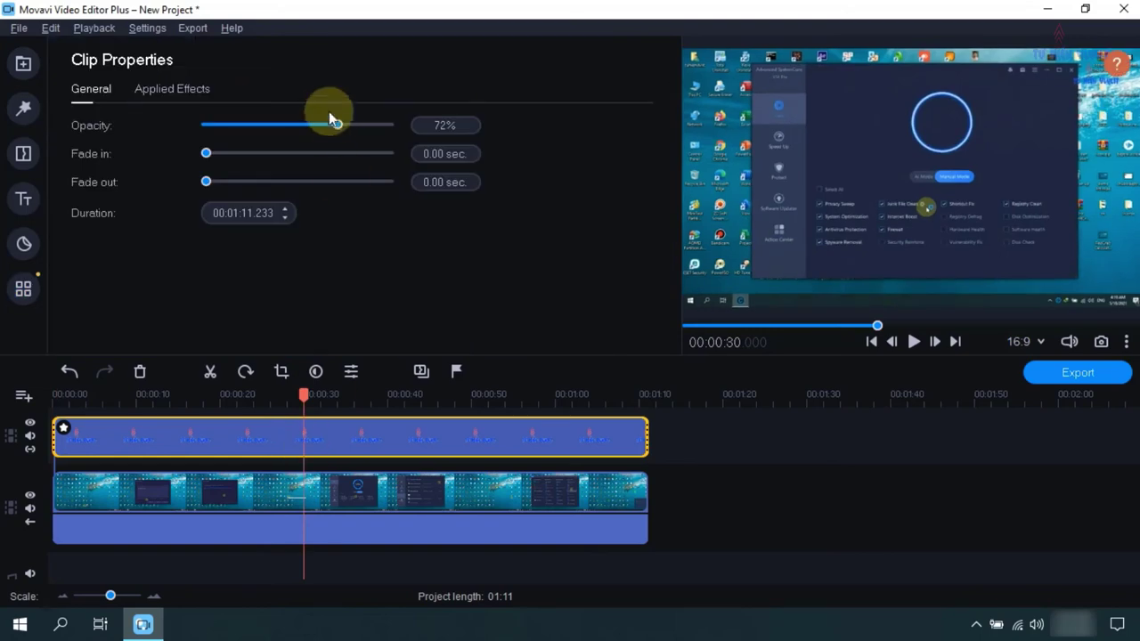
left_click_drag(329, 122, 315, 125)
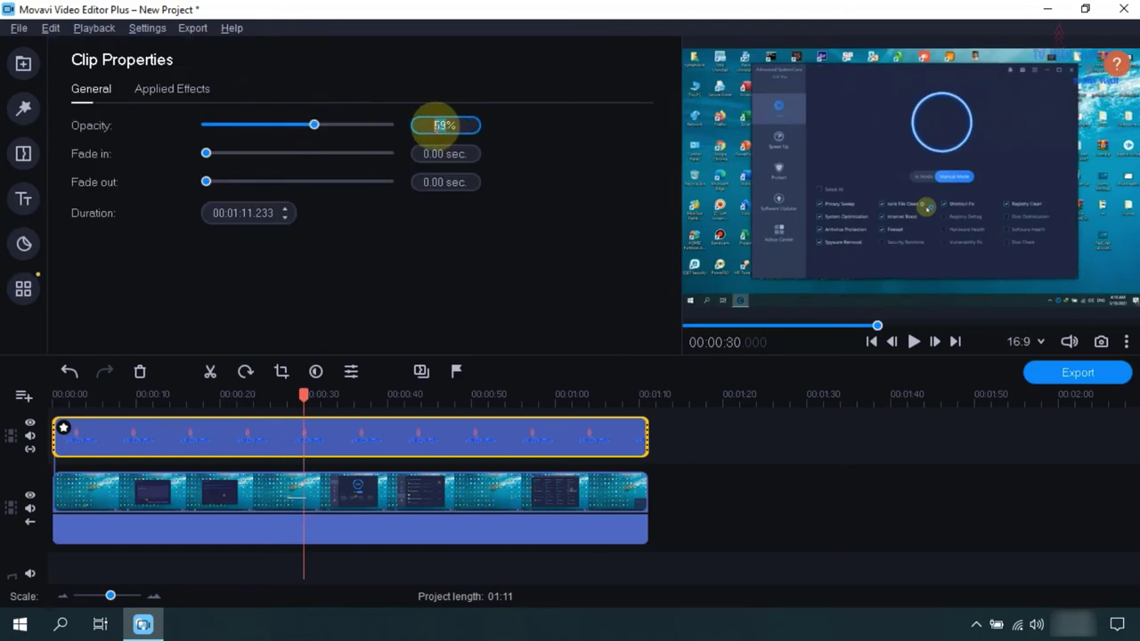
type("50")
key("Return")
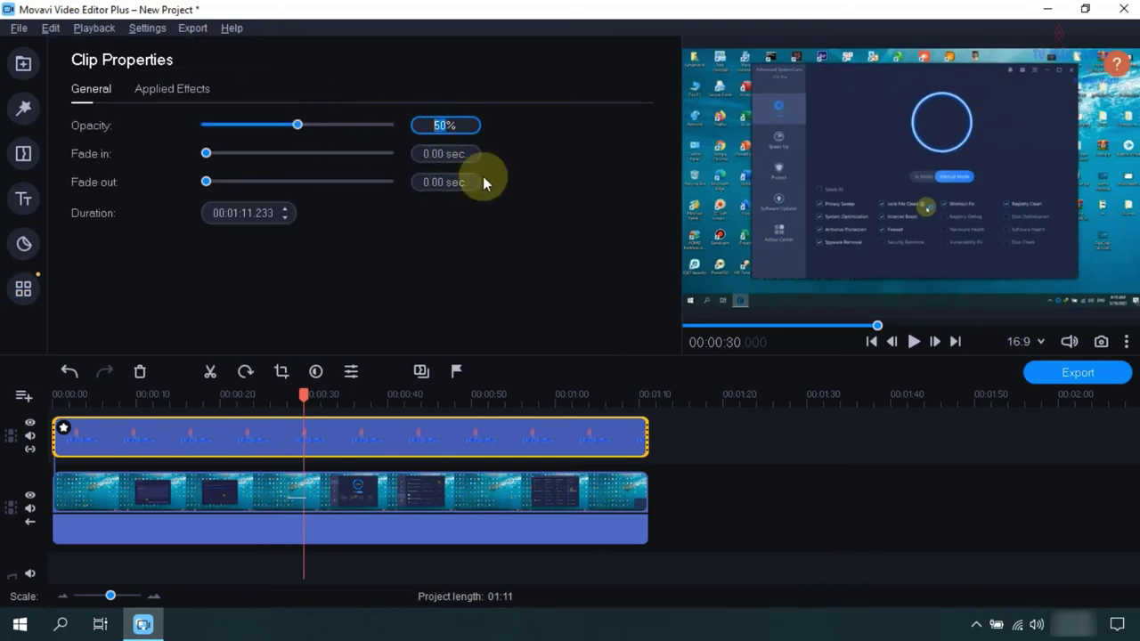
left_click_drag(303, 397, 30, 427)
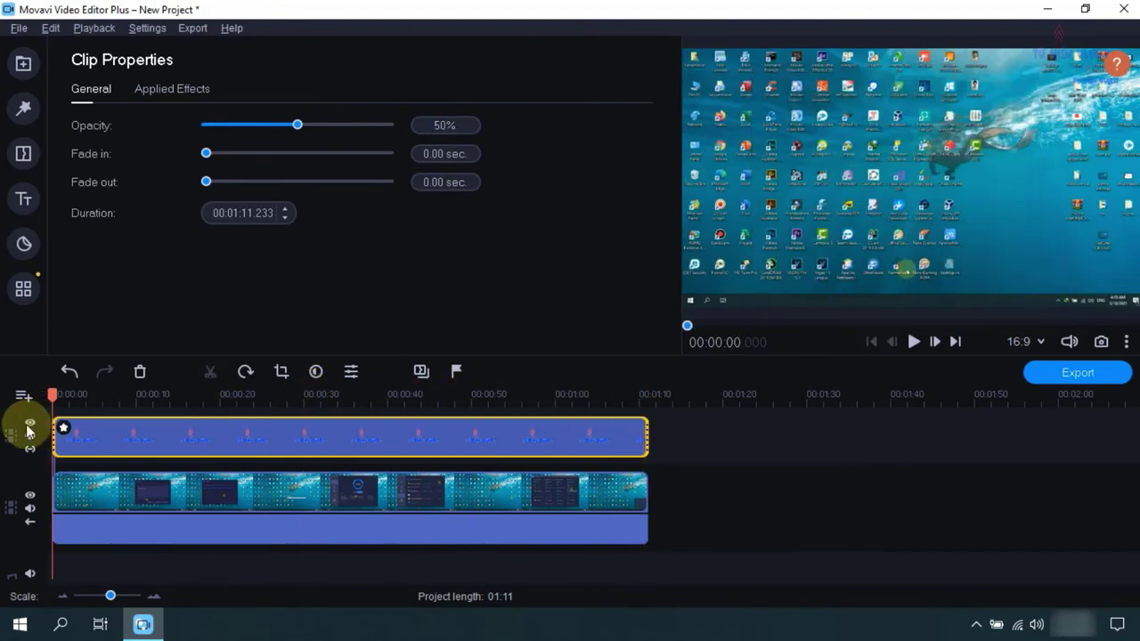
Step: Detach the audio from the advandced system care video and delete the separated audio clip
left_click(306, 537)
right_click(305, 536)
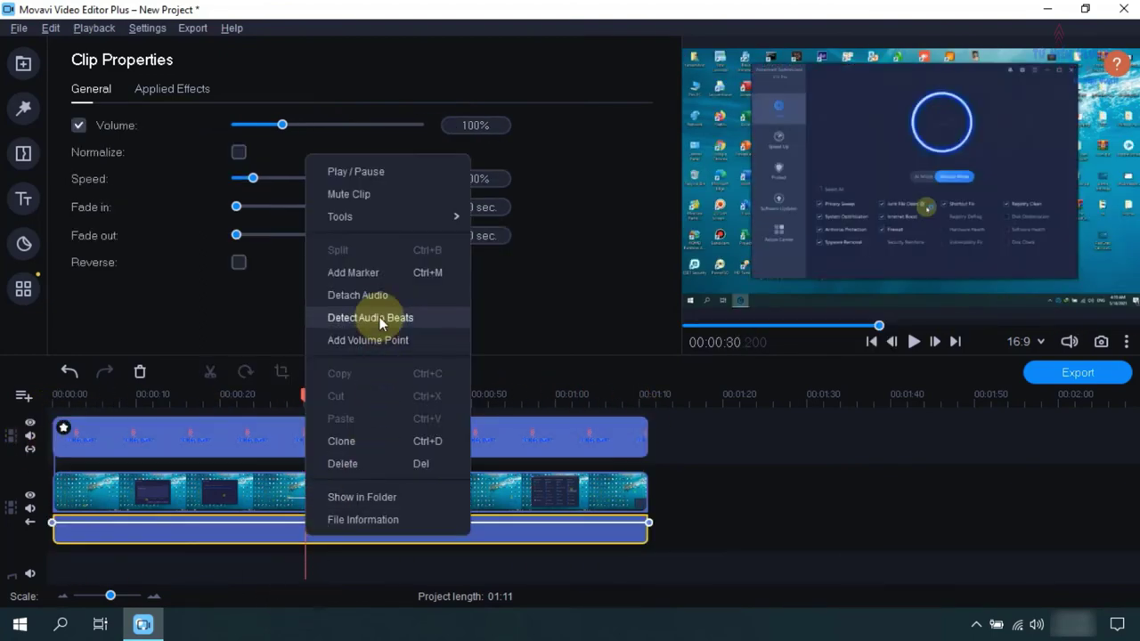
left_click(376, 301)
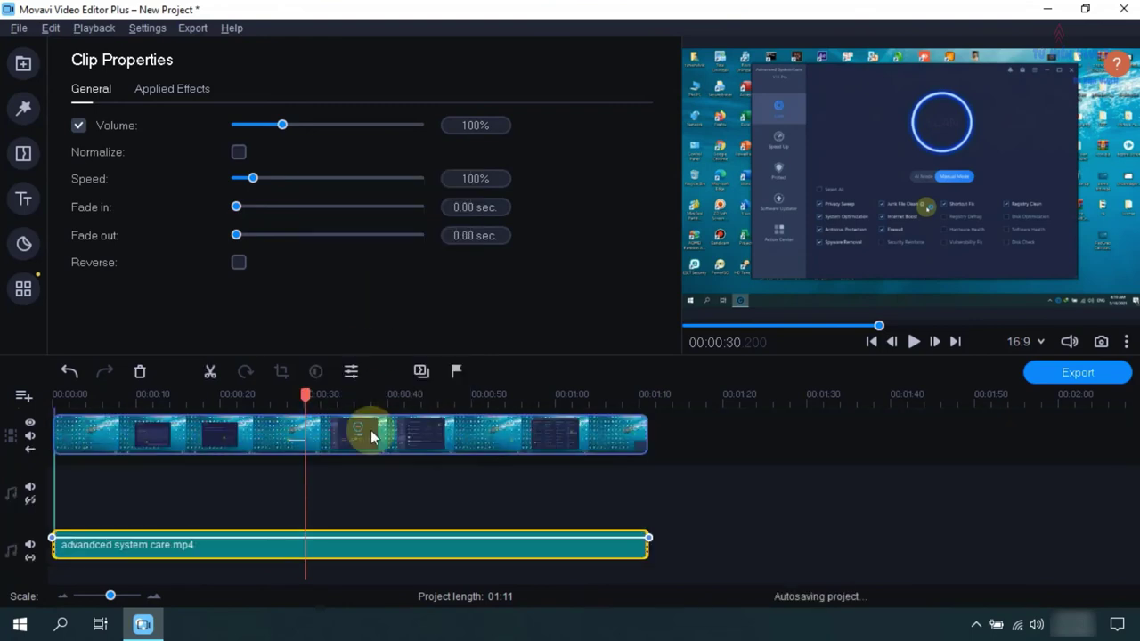
left_click(322, 546)
key("Delete")
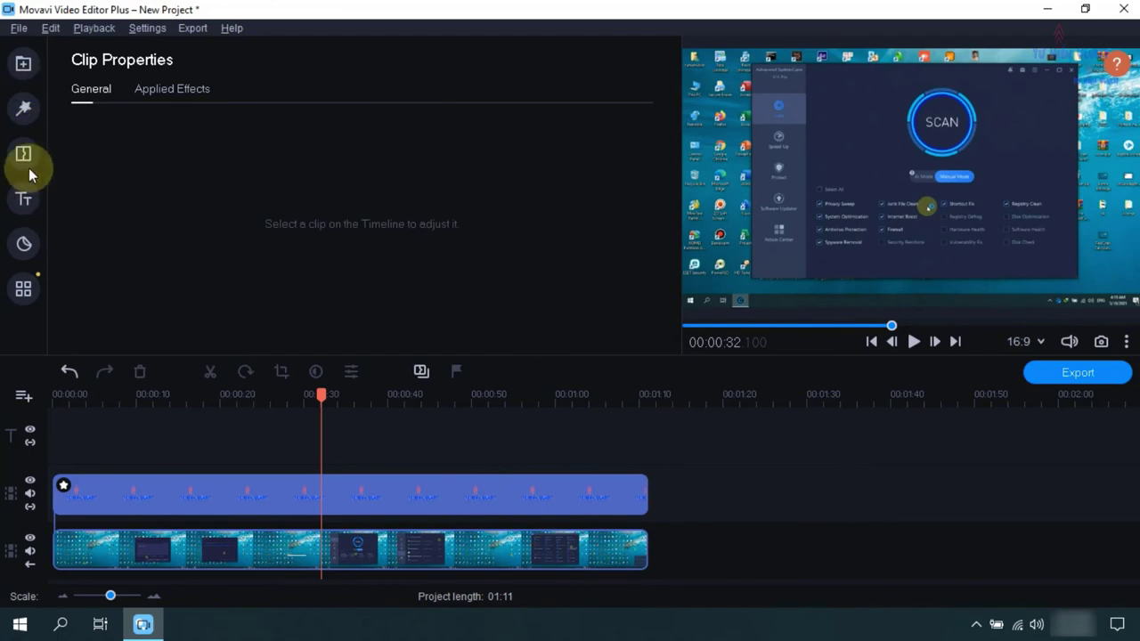
Step: Look through the video editing tools, filters and transitions available for the screen recording clip
left_click(23, 289)
left_click(125, 550)
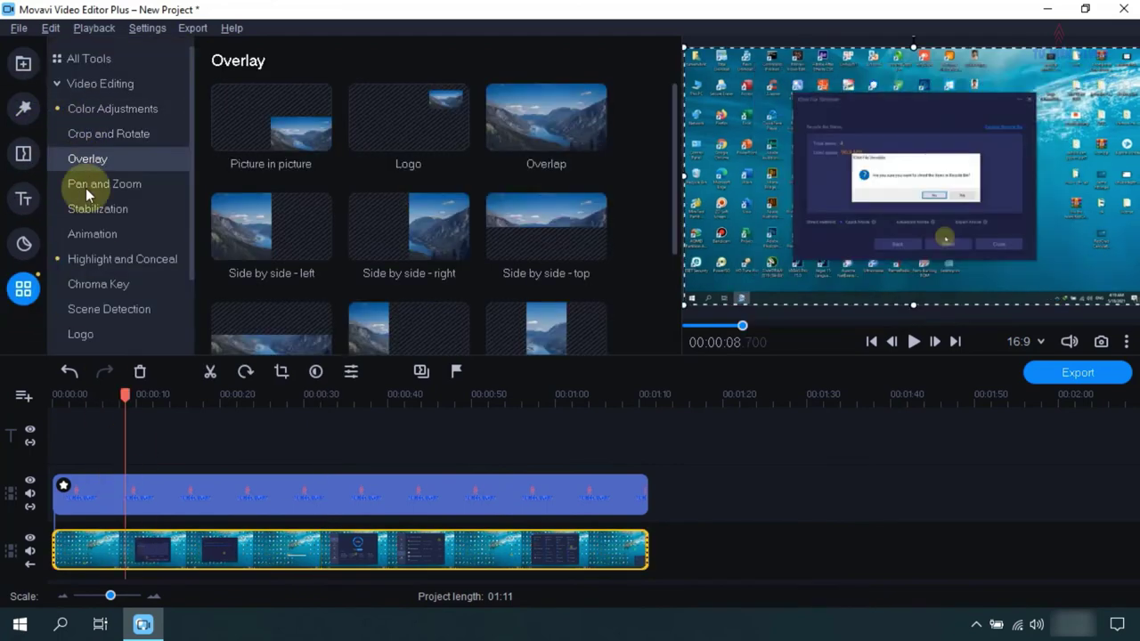
left_click(100, 82)
left_click(89, 159)
left_click(98, 184)
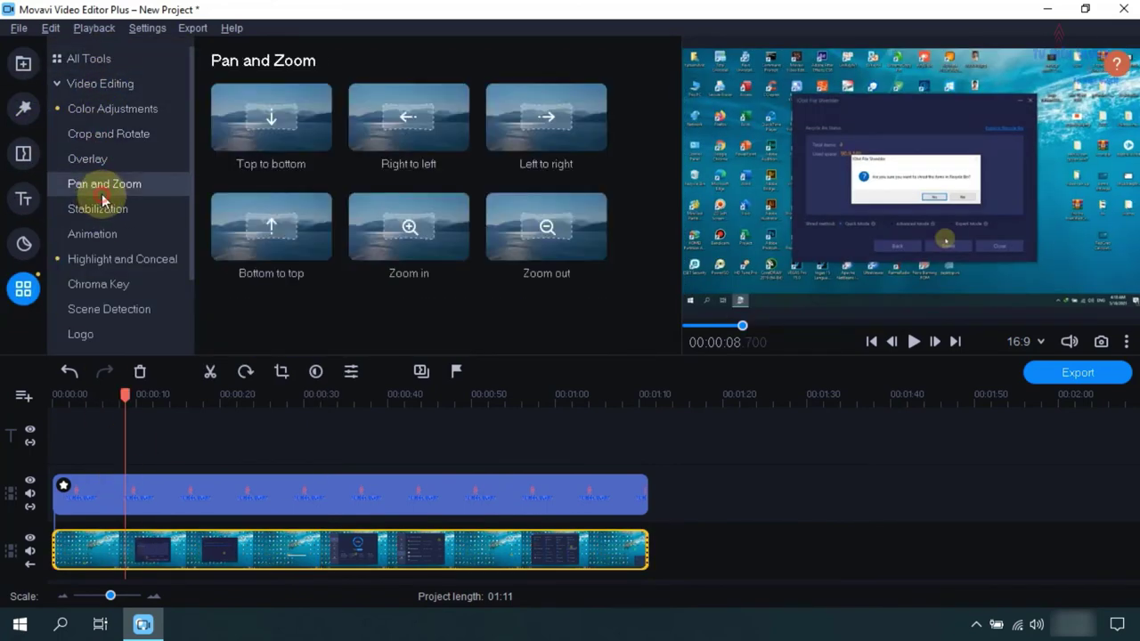
left_click(93, 283)
left_click(93, 309)
scroll(94, 285, "down", 1)
left_click(23, 111)
left_click(74, 58)
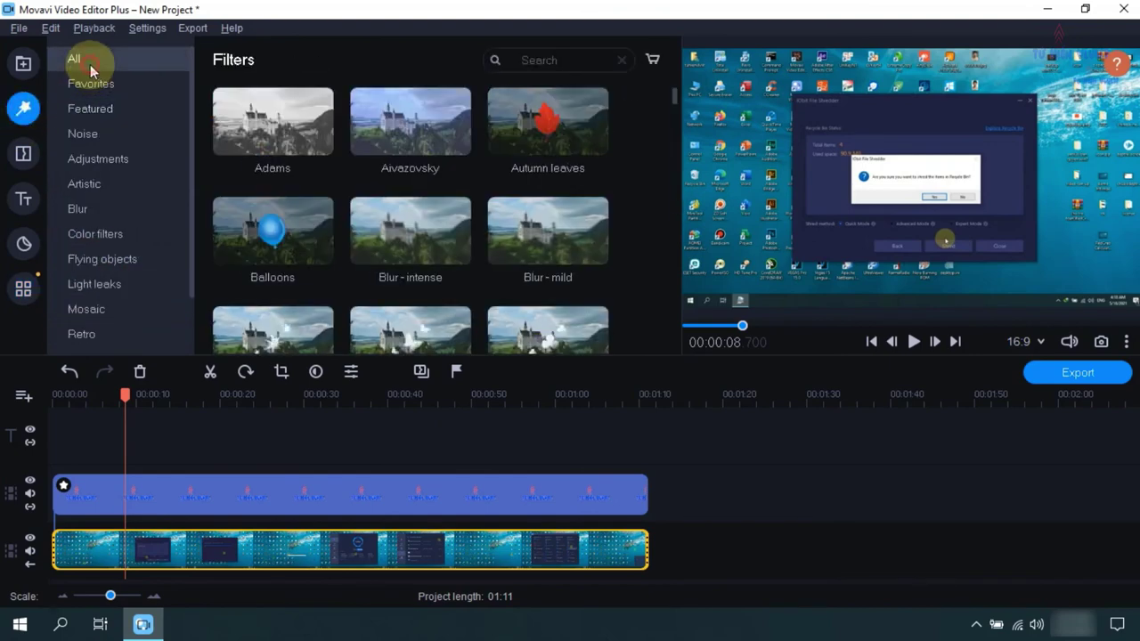
left_click(23, 153)
left_click(76, 59)
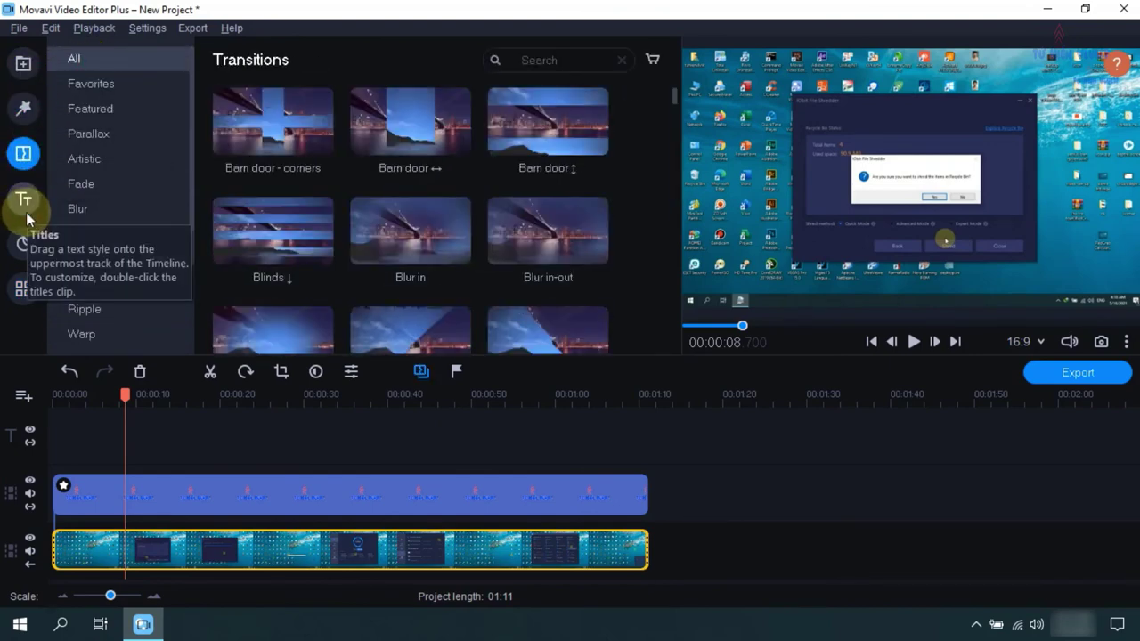
Step: Examine further editing tools such as Slow Motion, Animation and Logo, including the file chooser for adding a logo
left_click(24, 287)
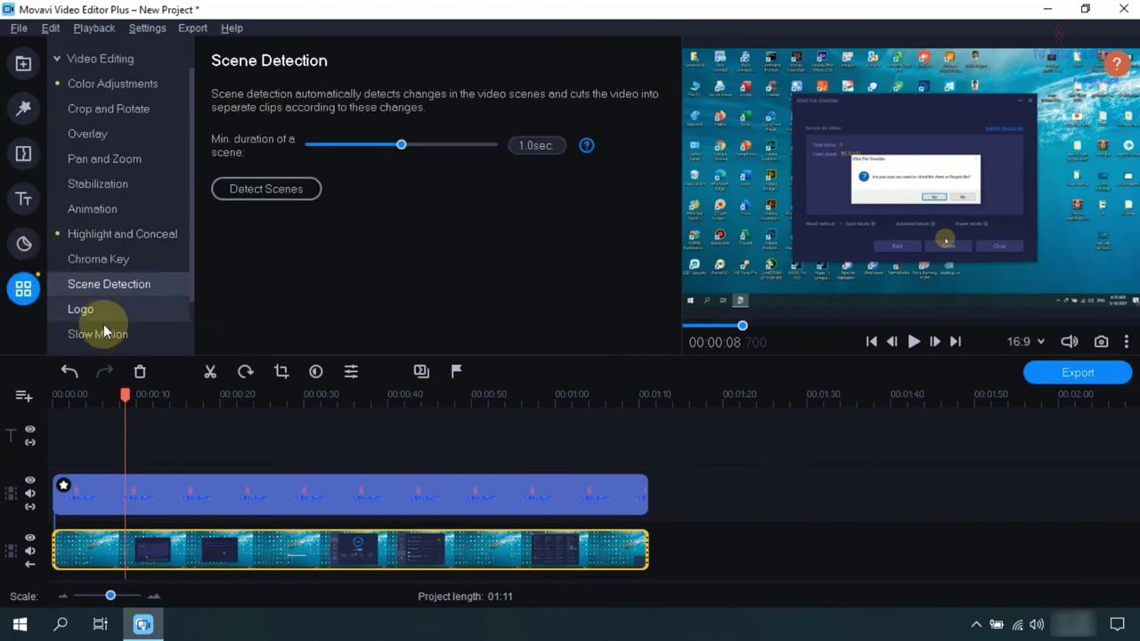
left_click(103, 330)
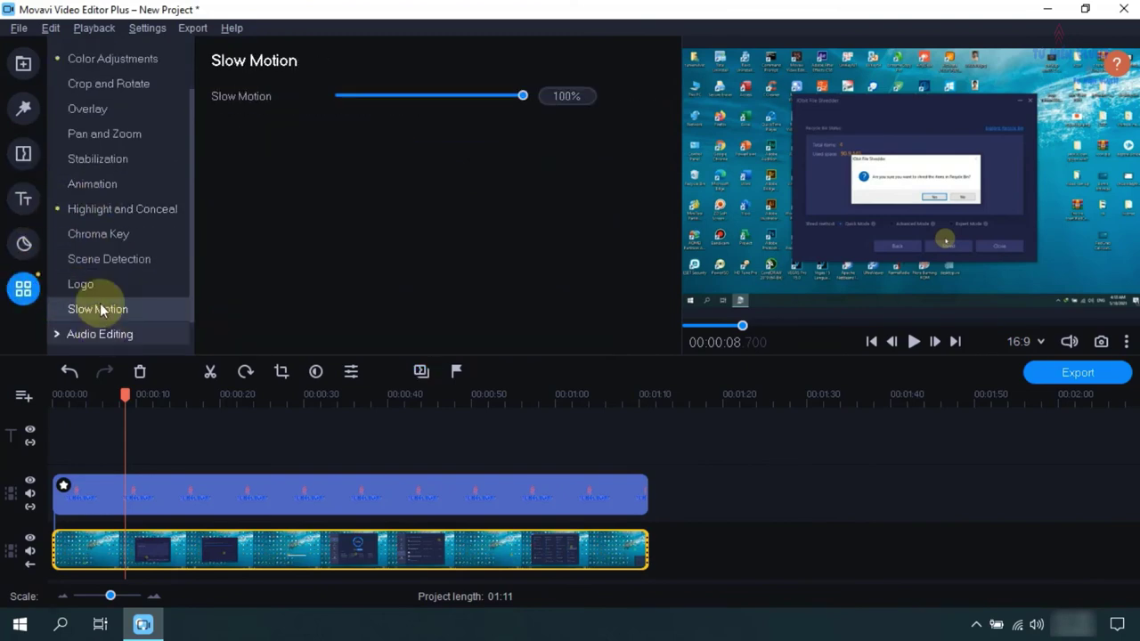
left_click(100, 283)
left_click(102, 233)
left_click(93, 184)
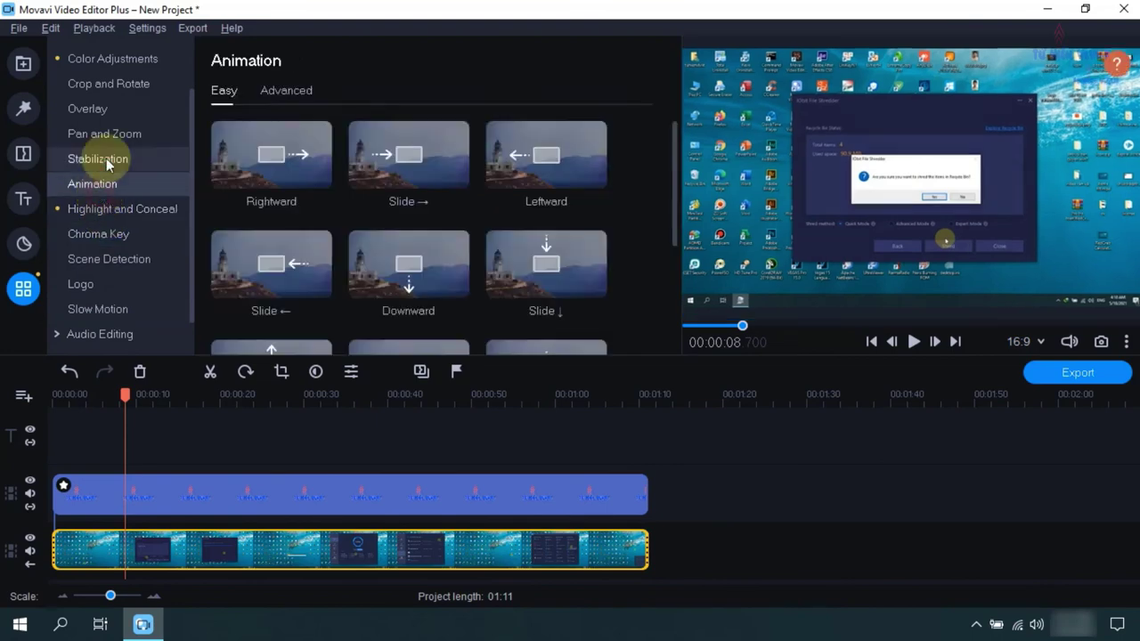
left_click(108, 84)
left_click(80, 283)
left_click(264, 134)
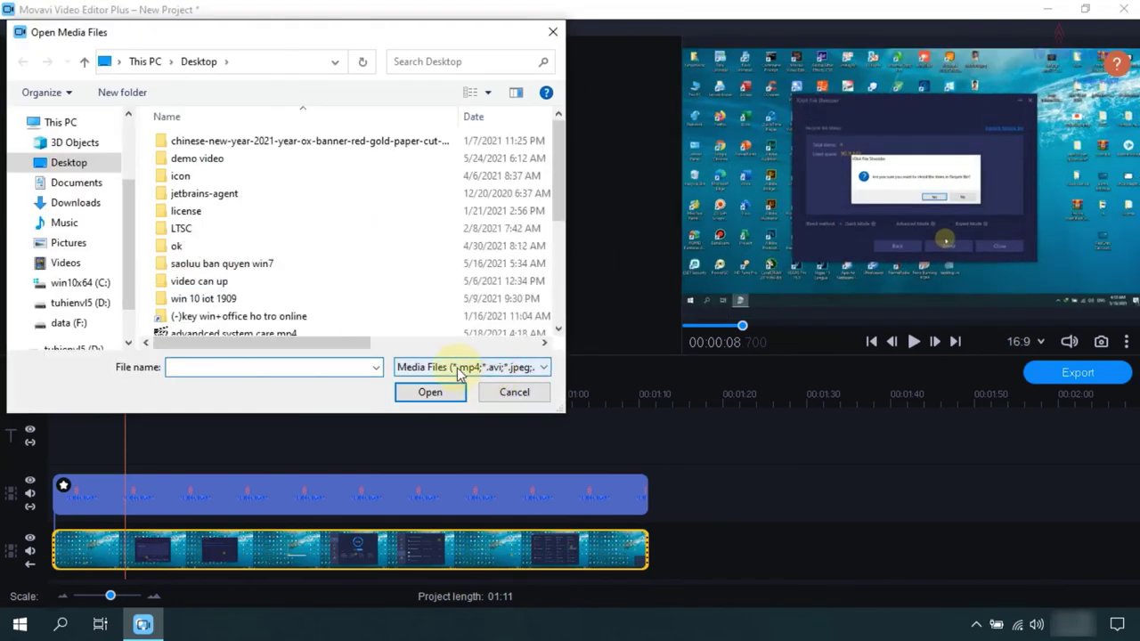
scroll(183, 254, "down", 4)
left_click(498, 392)
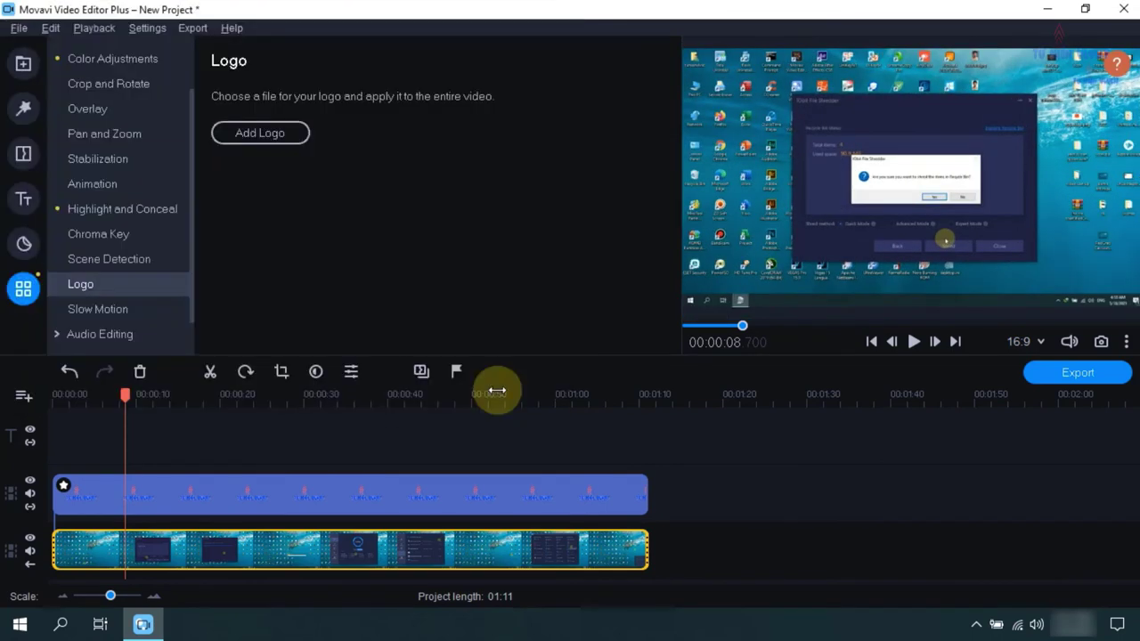
scroll(182, 340, "up", 2)
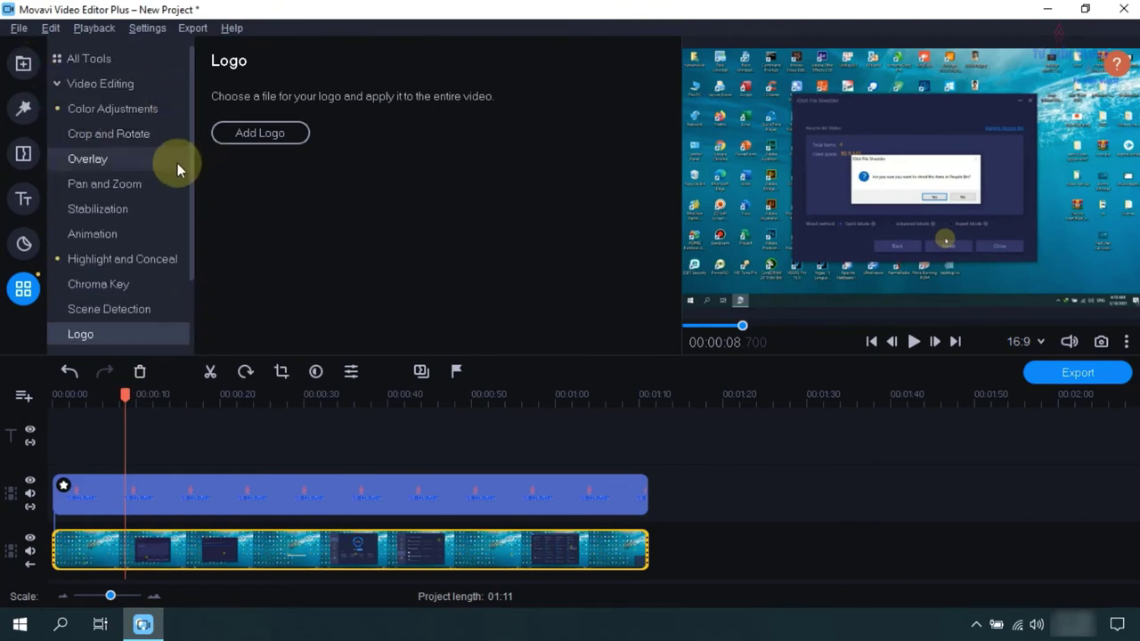
left_click_drag(191, 236, 197, 169)
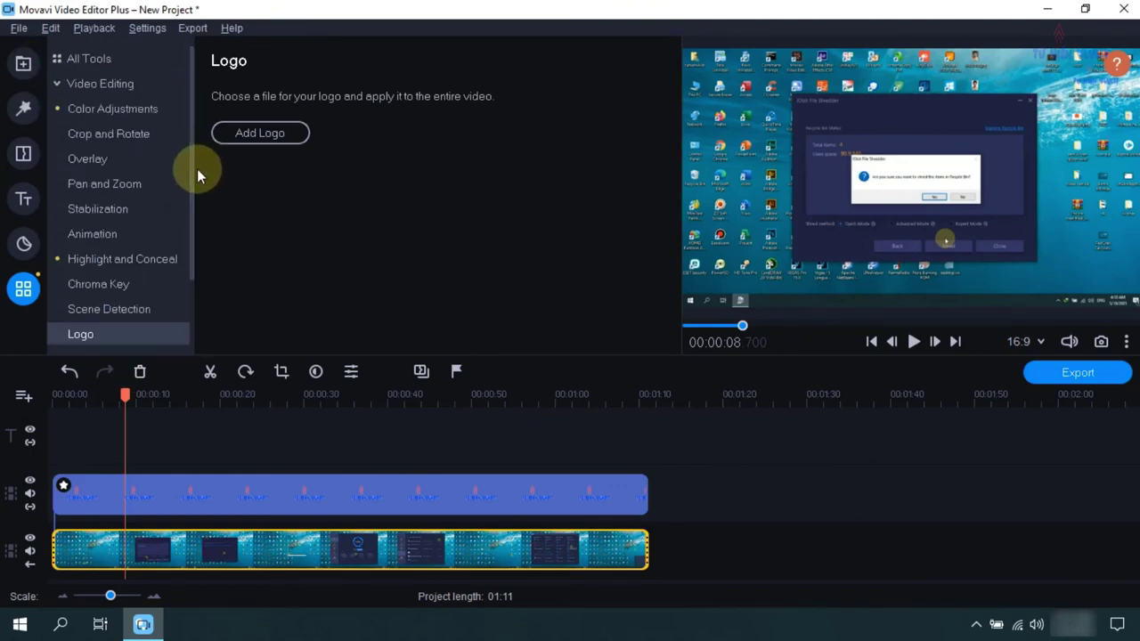
Step: Set up an MP4 export titled demo video 3 with the Desktop as the save folder
left_click(40, 66)
left_click(1078, 375)
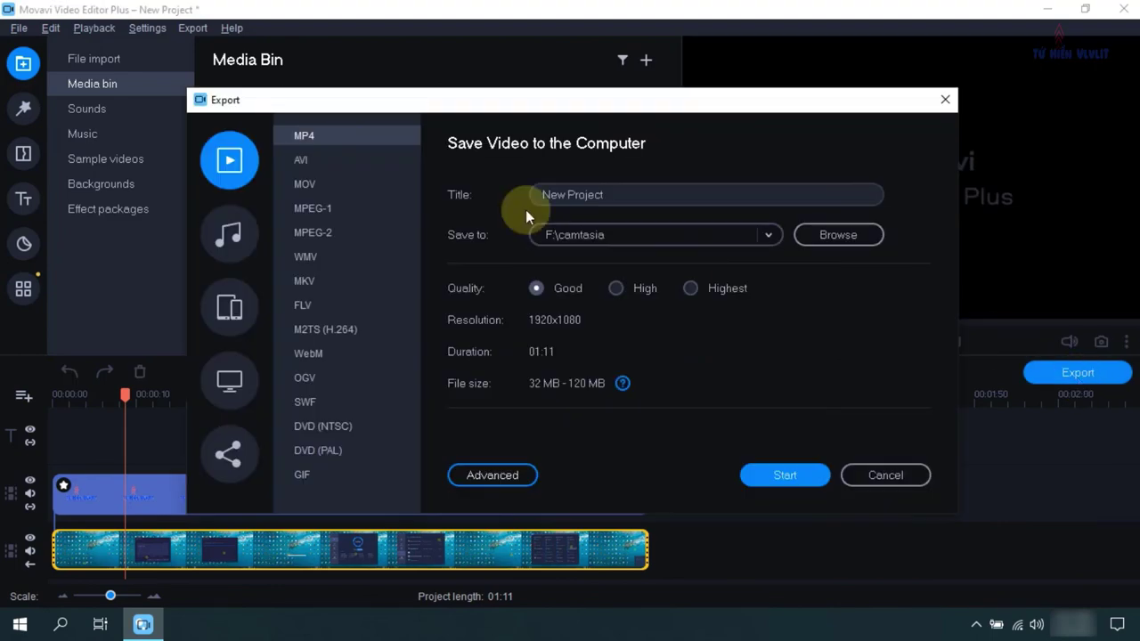
left_click(844, 236)
left_click(249, 257)
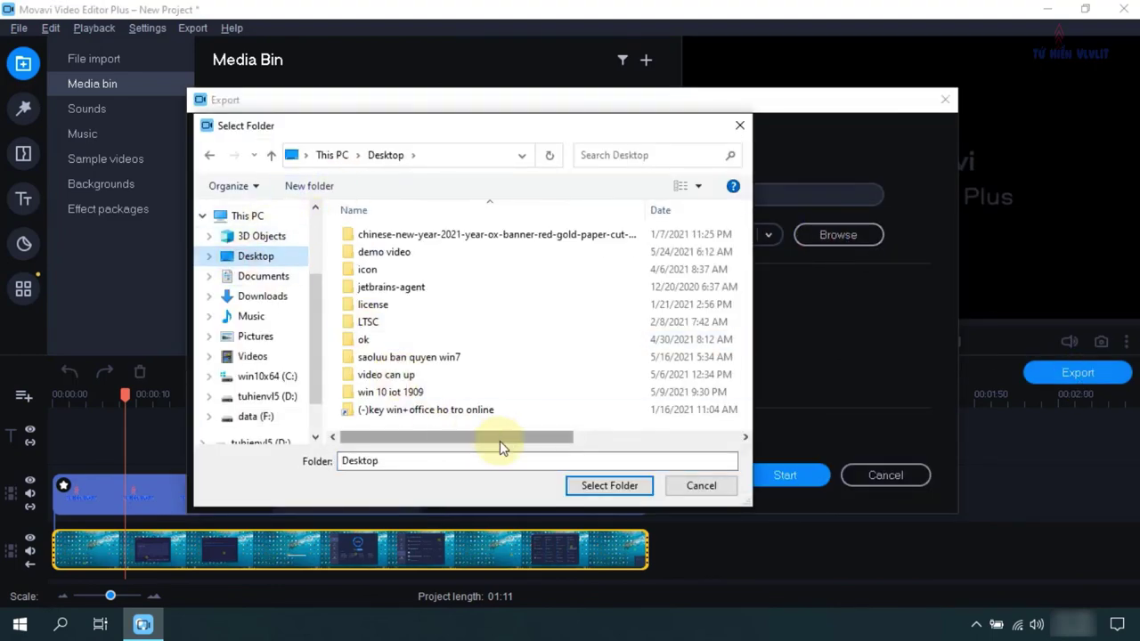
left_click(610, 485)
left_click_drag(668, 186, 466, 184)
type("demo video 3")
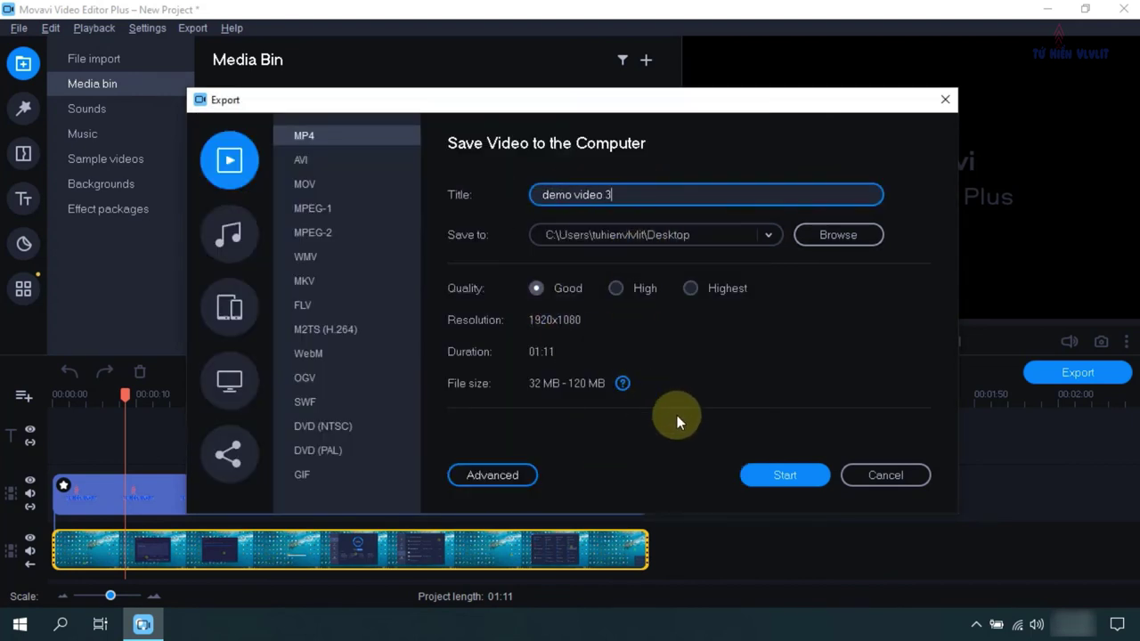
Step: Set the export frame rate to 30 in the advanced settings and start exporting the video
left_click(516, 476)
left_click(632, 257)
left_click(558, 484)
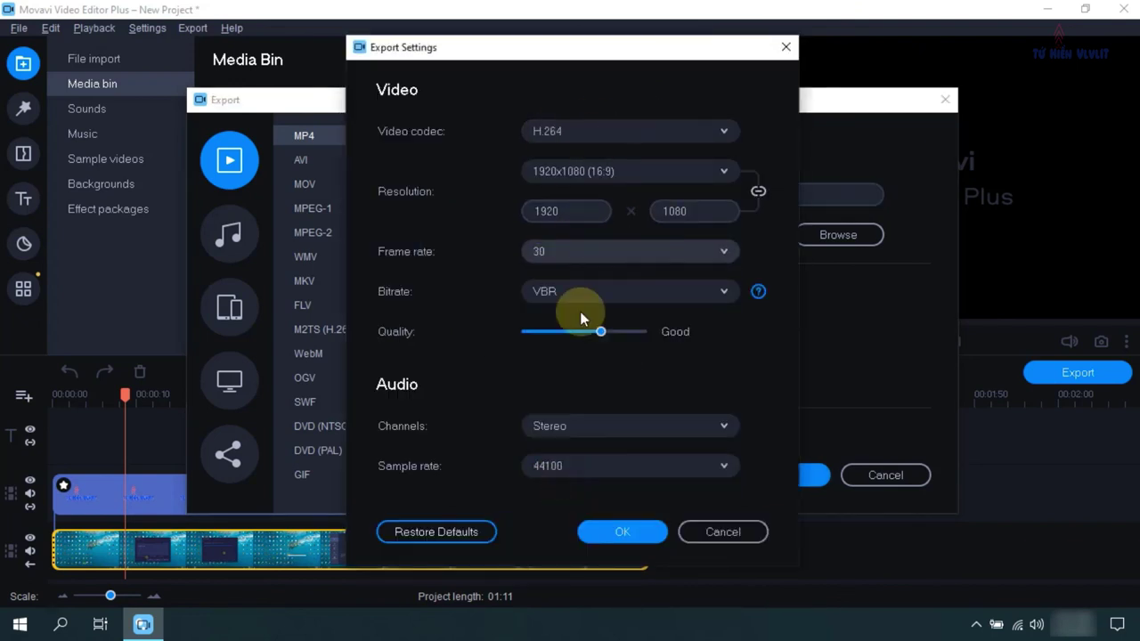
left_click(628, 522)
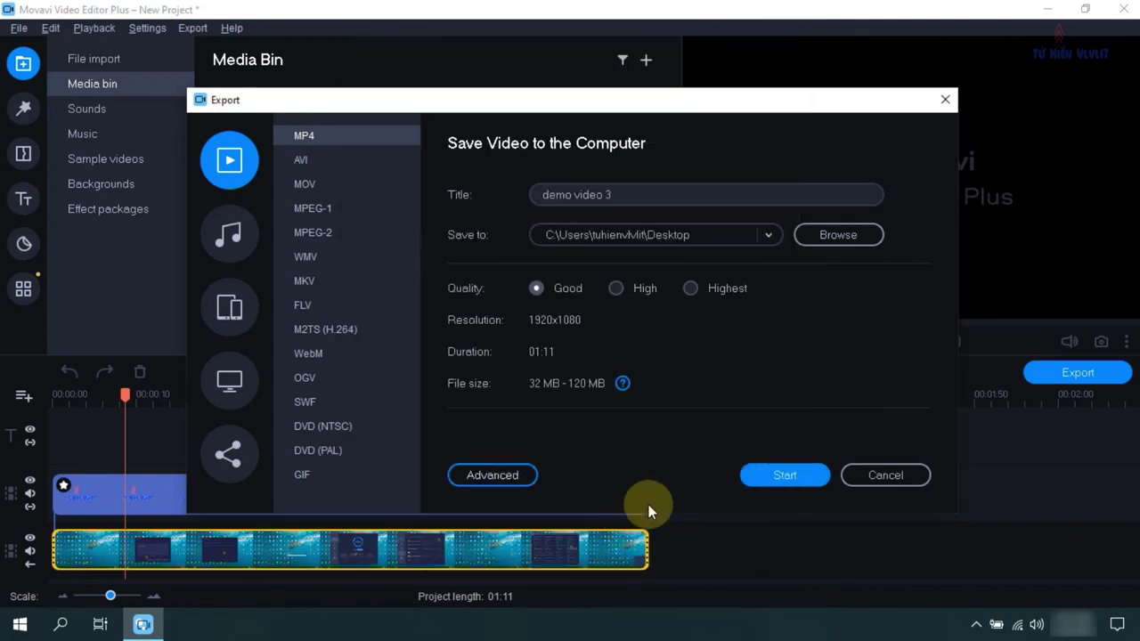
left_click(771, 479)
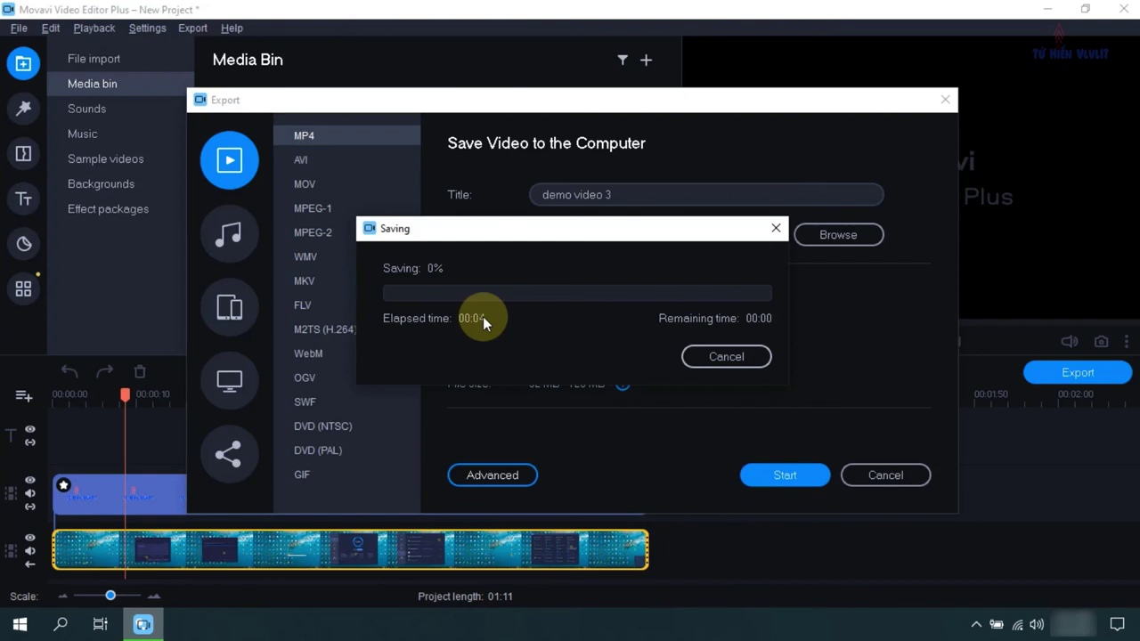